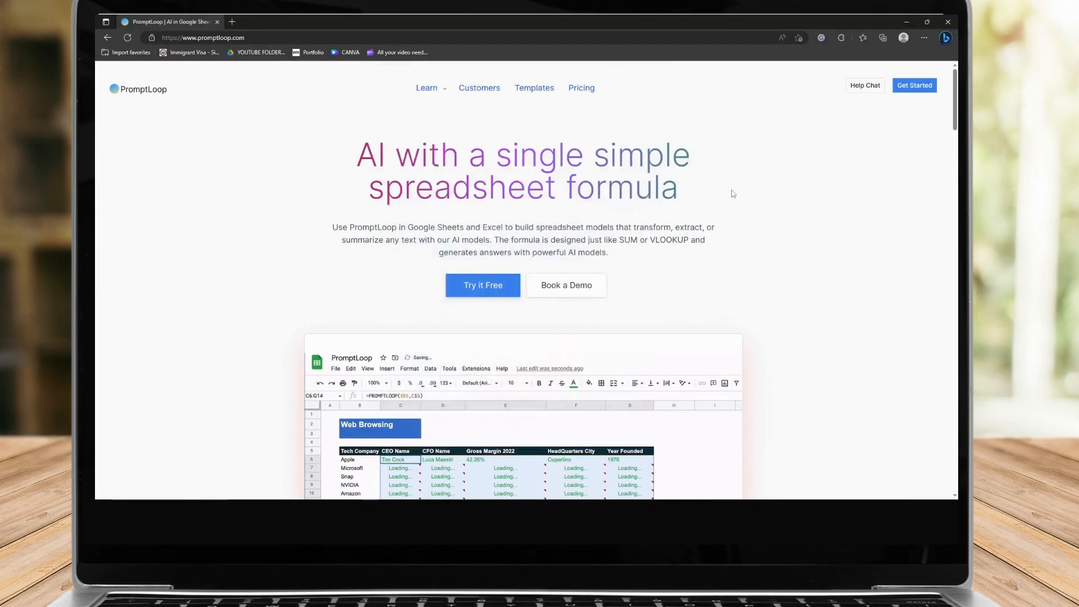
# Scroll through the PromptLoop homepage to view its spreadsheet formula demos
pyautogui.scroll(-1, 213, 176)
pyautogui.scroll(1, 211, 176)
pyautogui.scroll(-5, 200, 168)
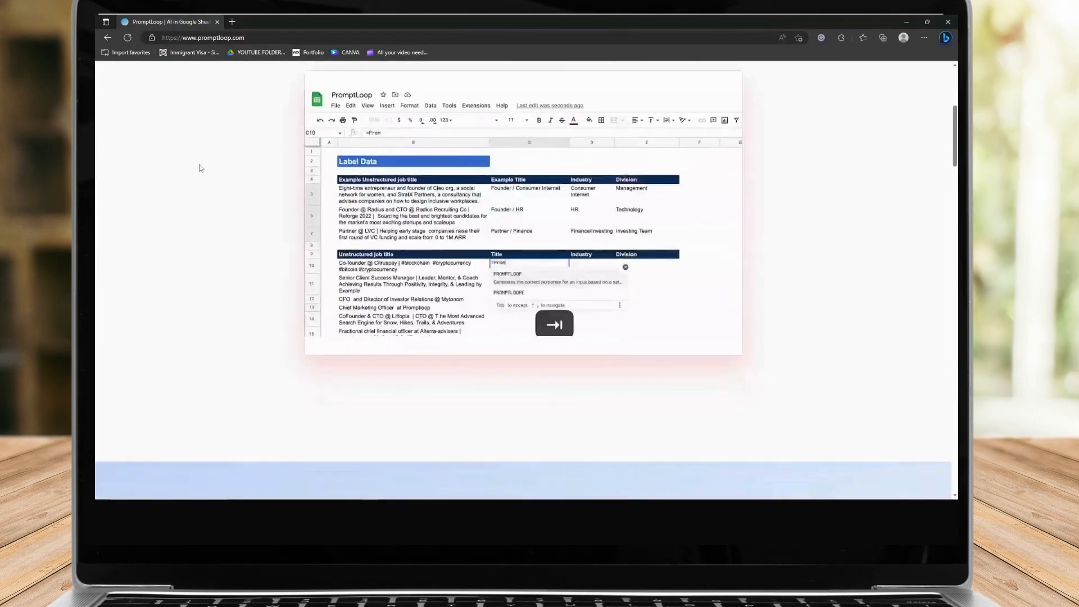
pyautogui.scroll(1, 201, 168)
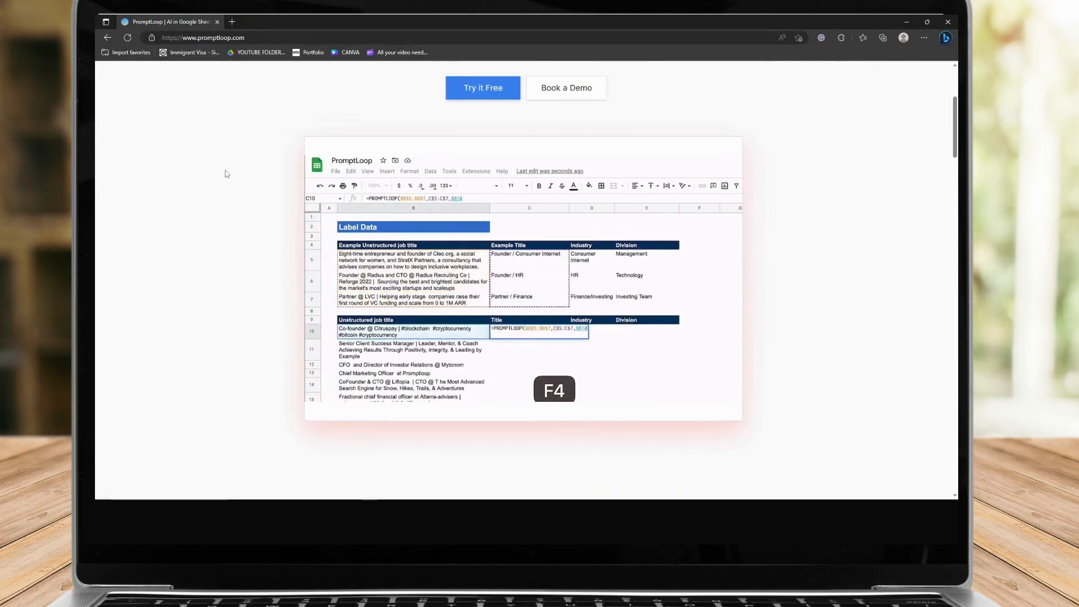
pyautogui.scroll(-2, 225, 174)
pyautogui.scroll(-2, 225, 173)
pyautogui.scroll(-3, 224, 173)
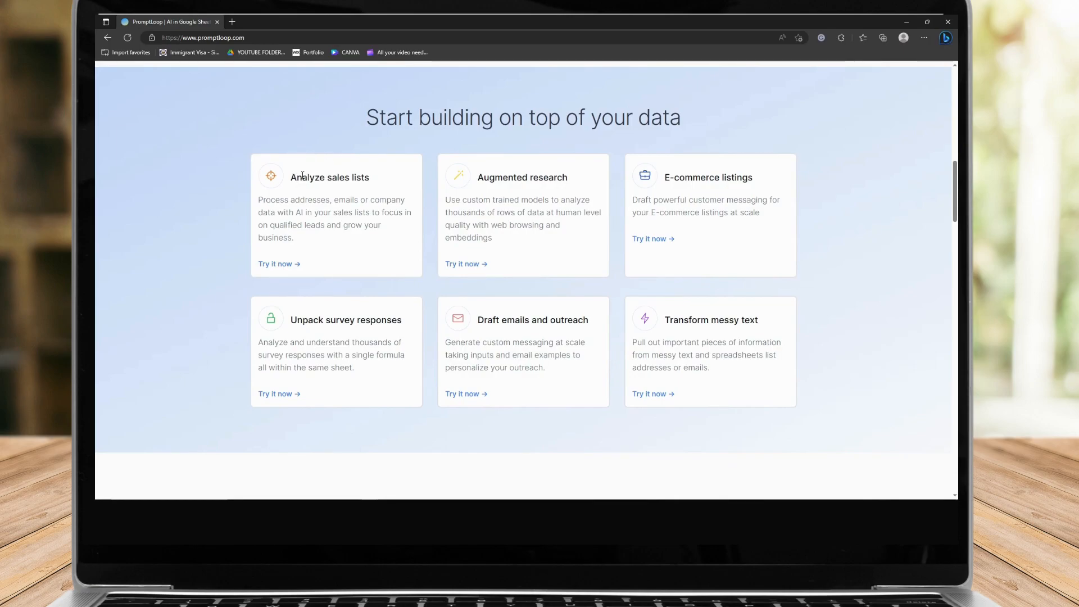
# Highlight the titles of the use-case cards under 'Start building on top of your data'
pyautogui.moveTo(291, 179); pyautogui.dragTo(370, 179)
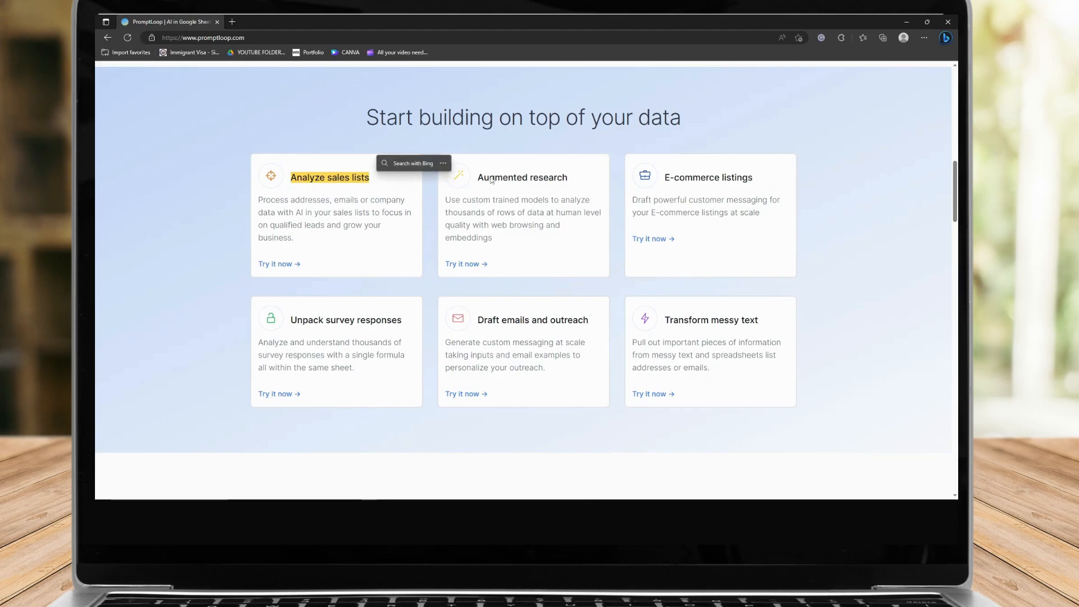
pyautogui.moveTo(483, 178); pyautogui.dragTo(569, 179)
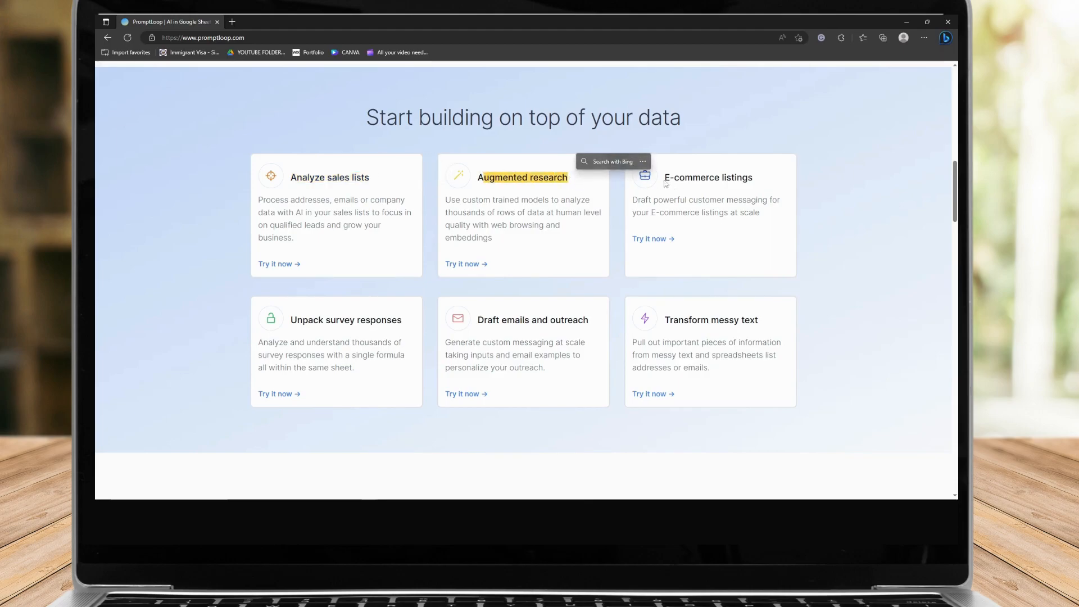
pyautogui.moveTo(664, 178); pyautogui.dragTo(753, 179)
pyautogui.moveTo(664, 320); pyautogui.dragTo(758, 321)
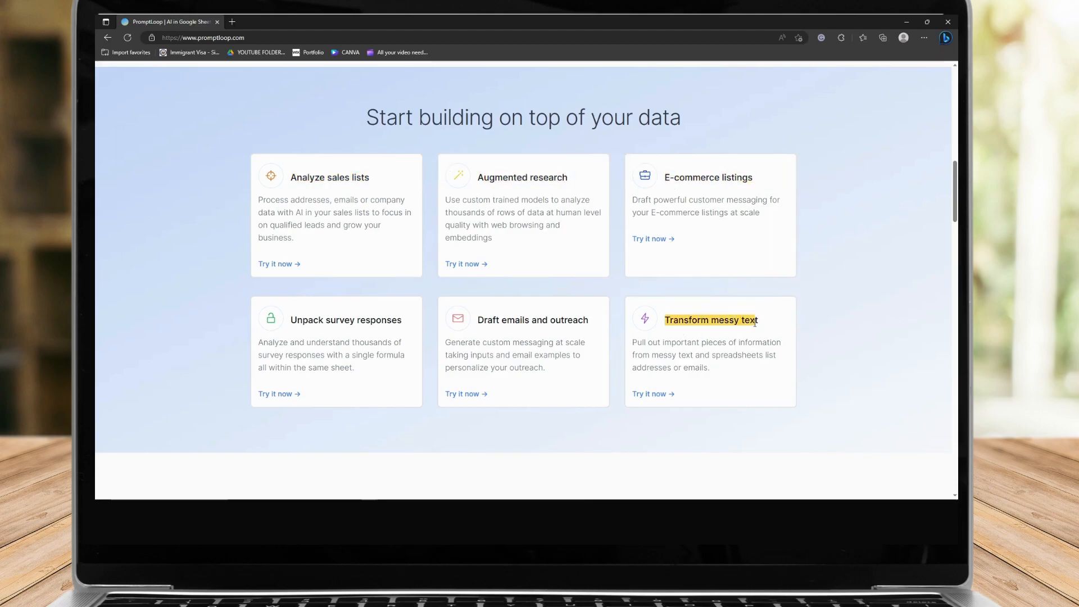
pyautogui.moveTo(477, 320); pyautogui.dragTo(590, 321)
pyautogui.moveTo(290, 321); pyautogui.dragTo(404, 322)
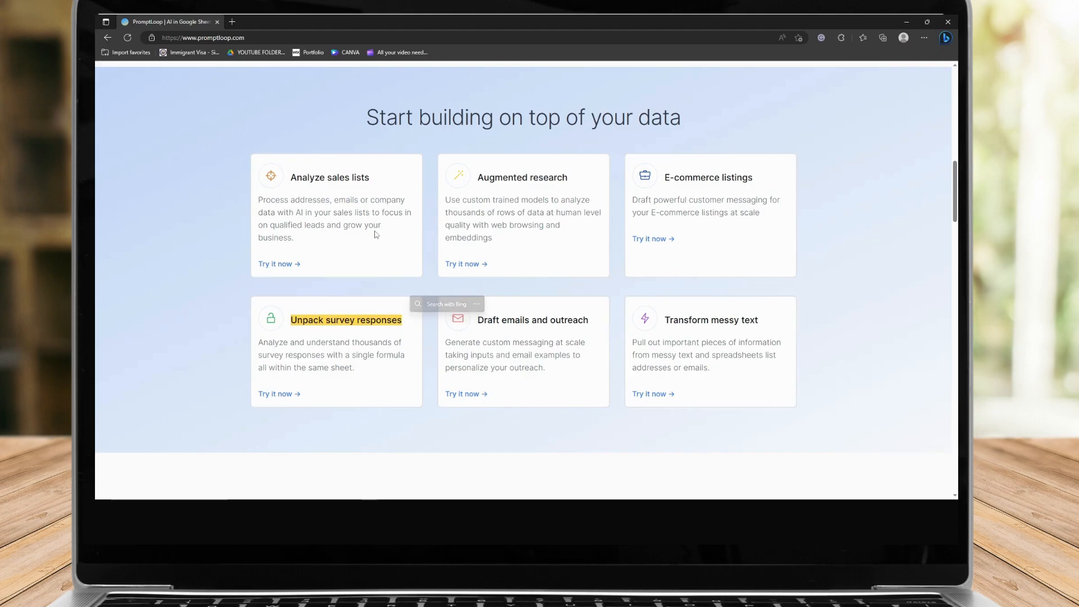
pyautogui.moveTo(665, 178); pyautogui.dragTo(755, 181)
pyautogui.moveTo(666, 321); pyautogui.dragTo(767, 328)
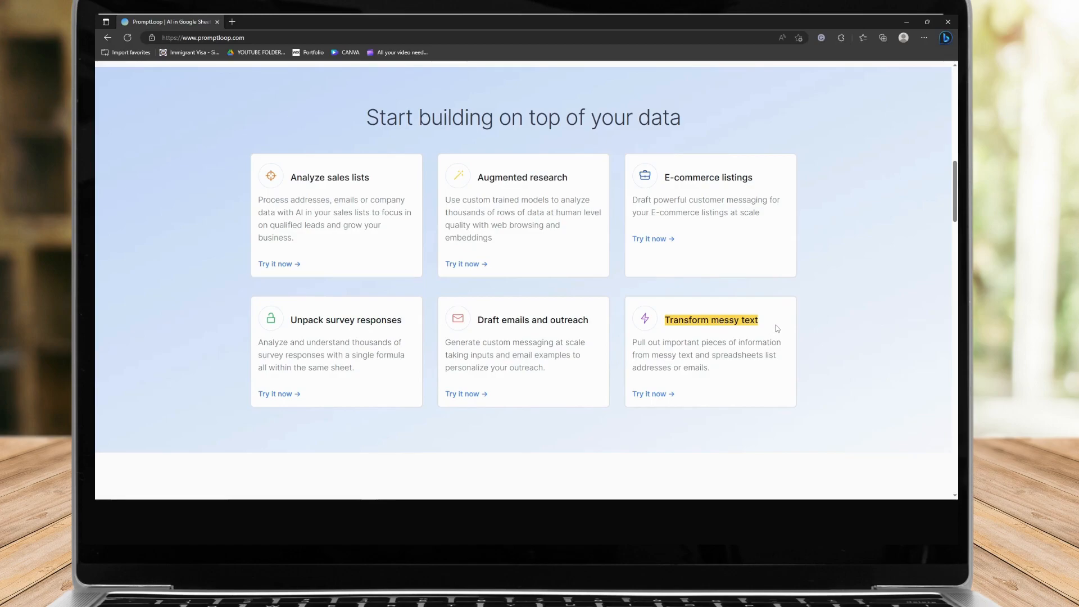
# Scroll through the rest of the homepage, reviewing the custom AI models section and testimonials
pyautogui.scroll(-2, 777, 328)
pyautogui.scroll(5, 777, 328)
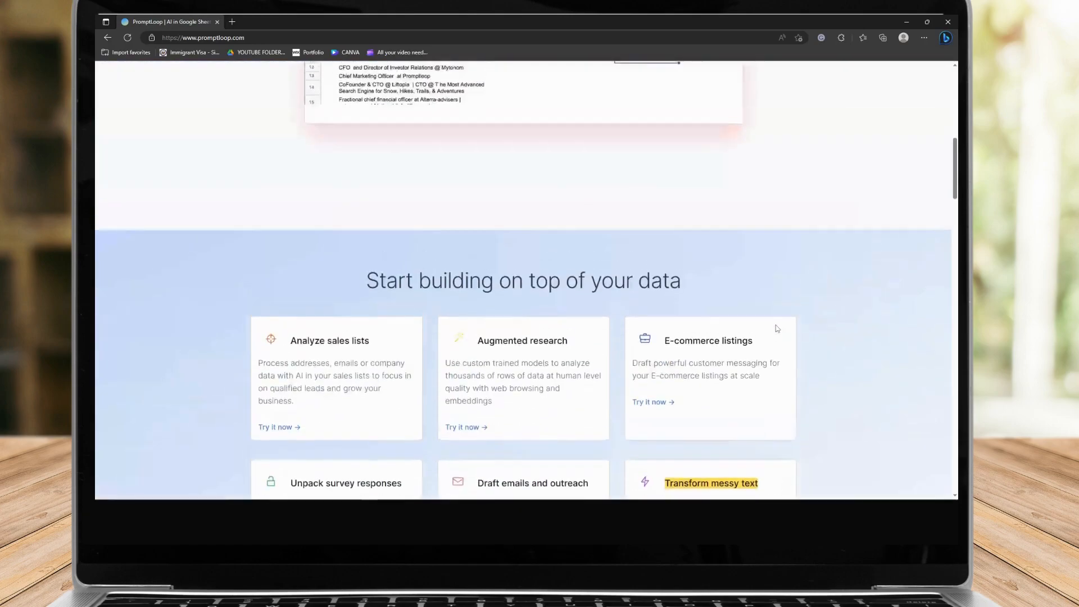
pyautogui.scroll(4, 775, 328)
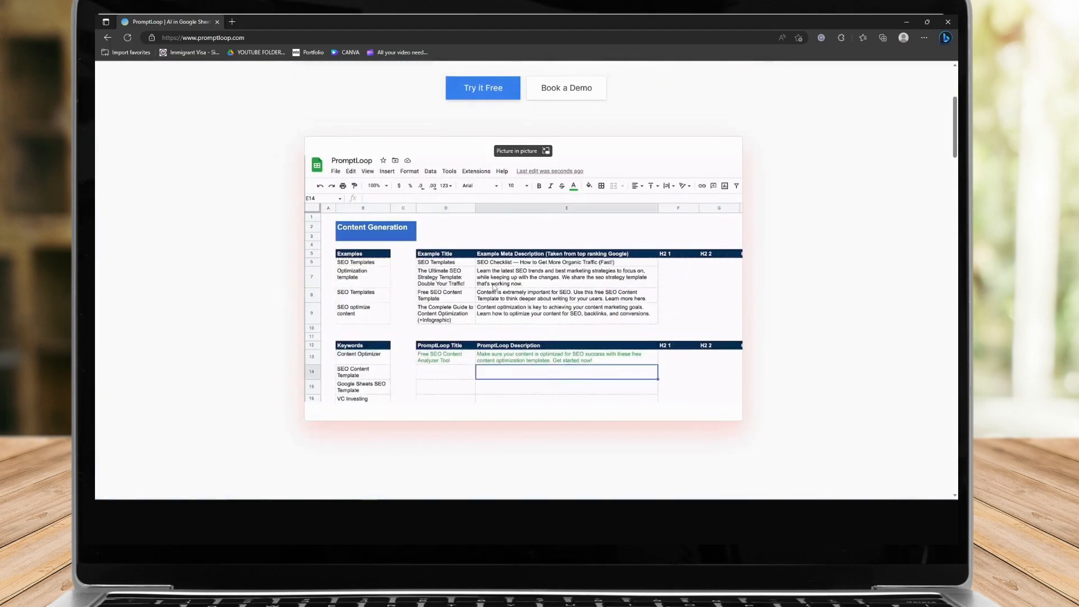
pyautogui.scroll(-1, 495, 288)
pyautogui.scroll(-5, 494, 287)
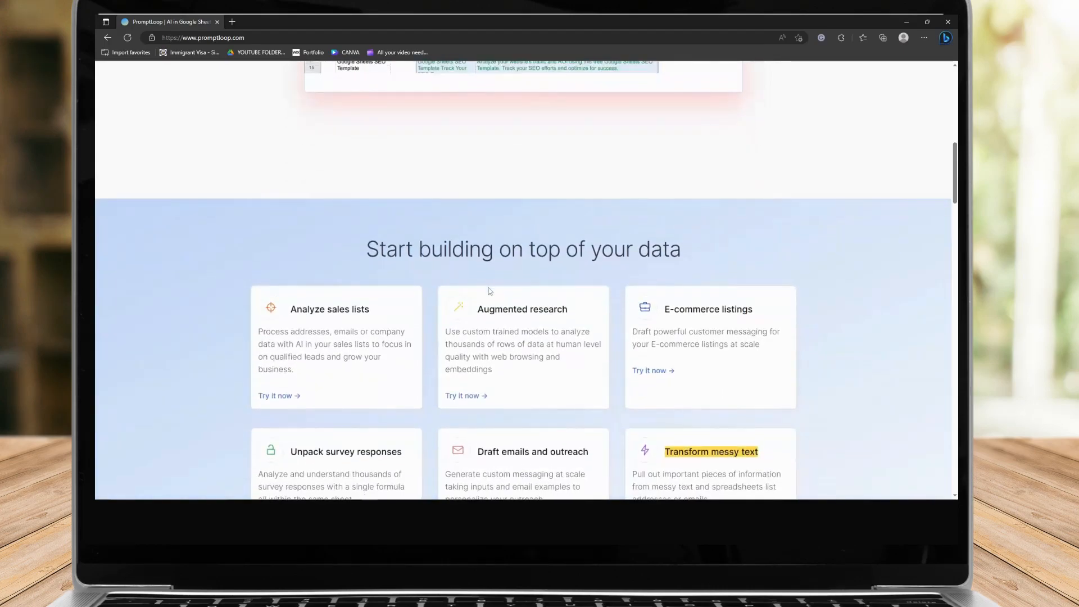
pyautogui.scroll(-1, 489, 290)
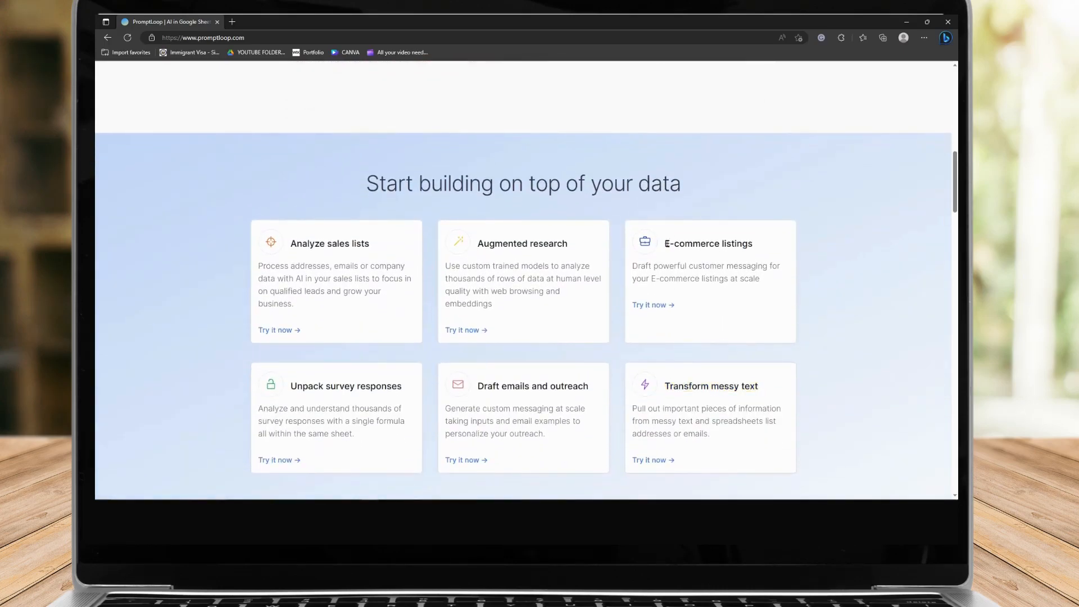
pyautogui.click(738, 254)
pyautogui.scroll(-5, 572, 274)
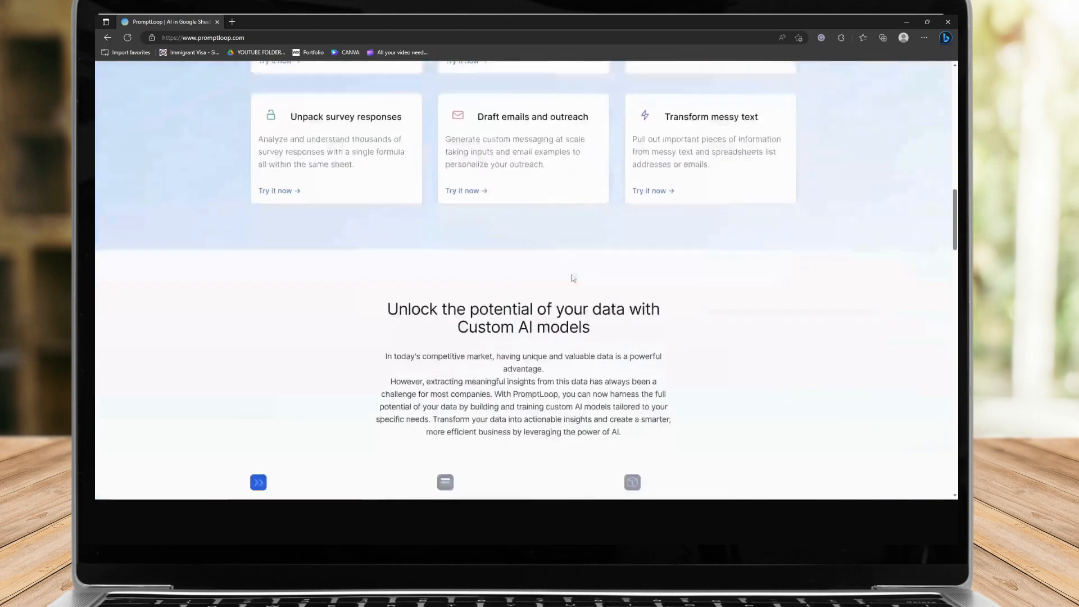
pyautogui.scroll(-1, 572, 274)
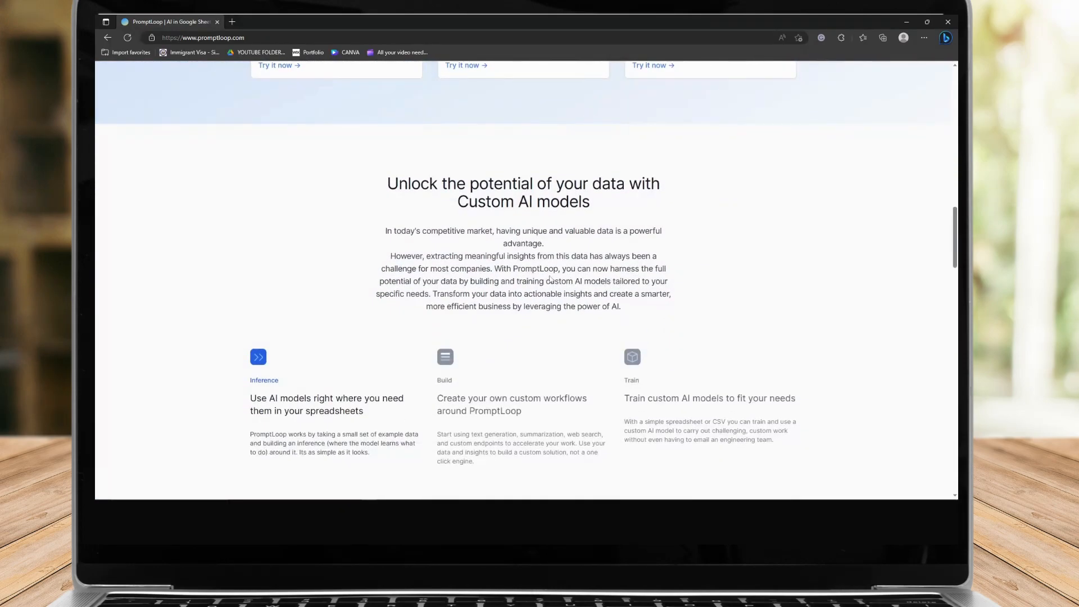
pyautogui.scroll(-6, 548, 272)
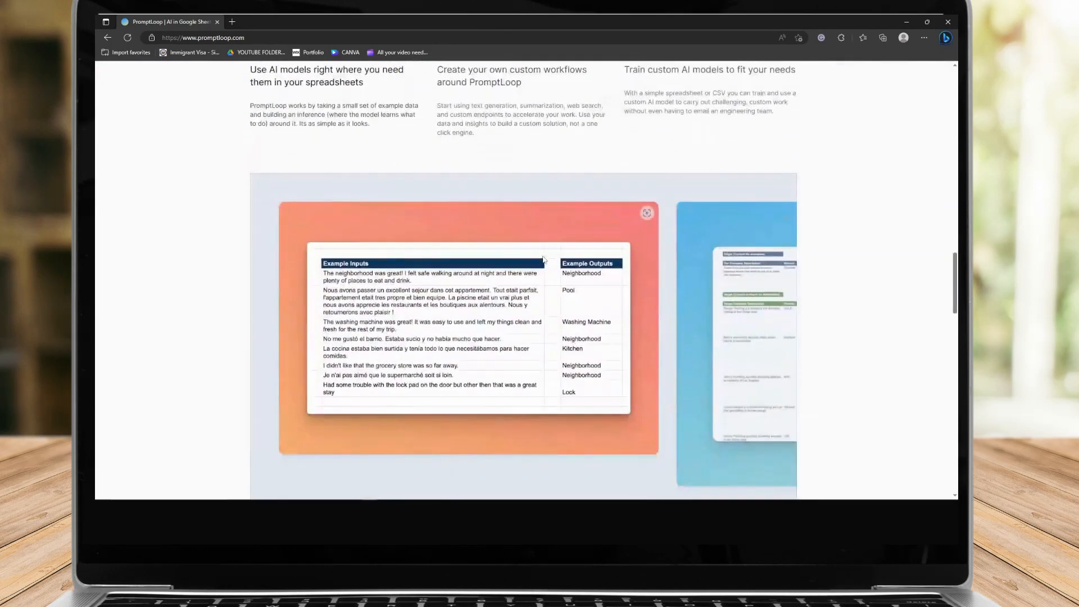
pyautogui.scroll(-2, 544, 258)
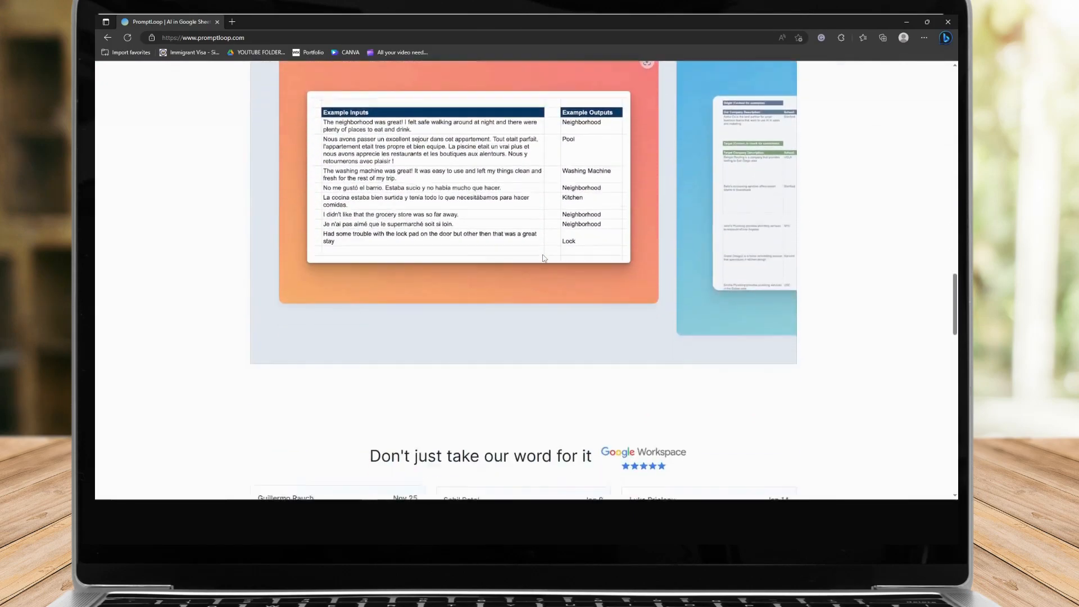
pyautogui.scroll(3, 544, 258)
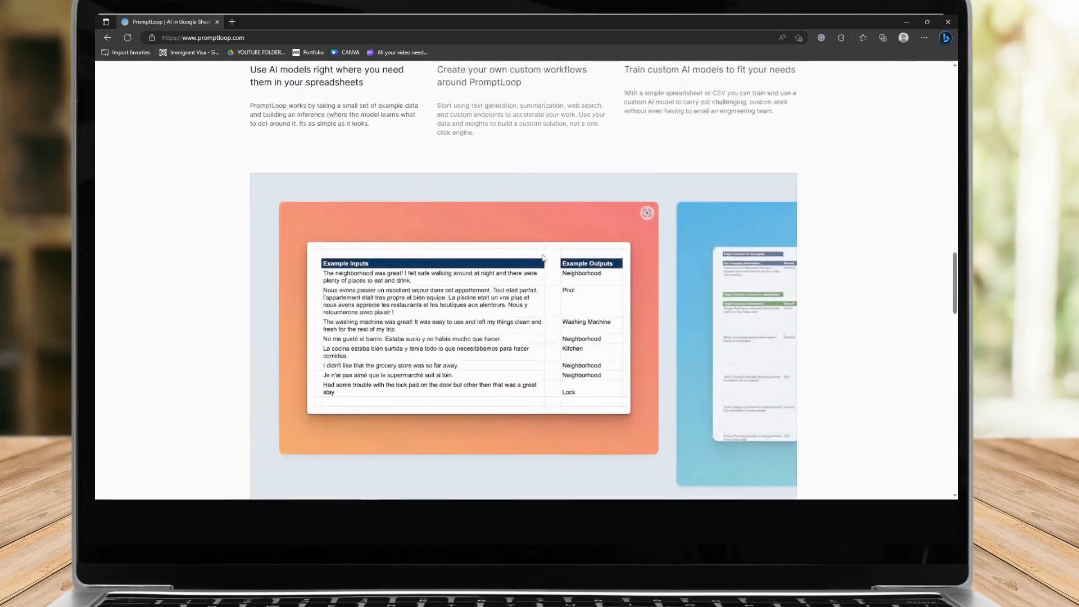
pyautogui.scroll(-3, 543, 256)
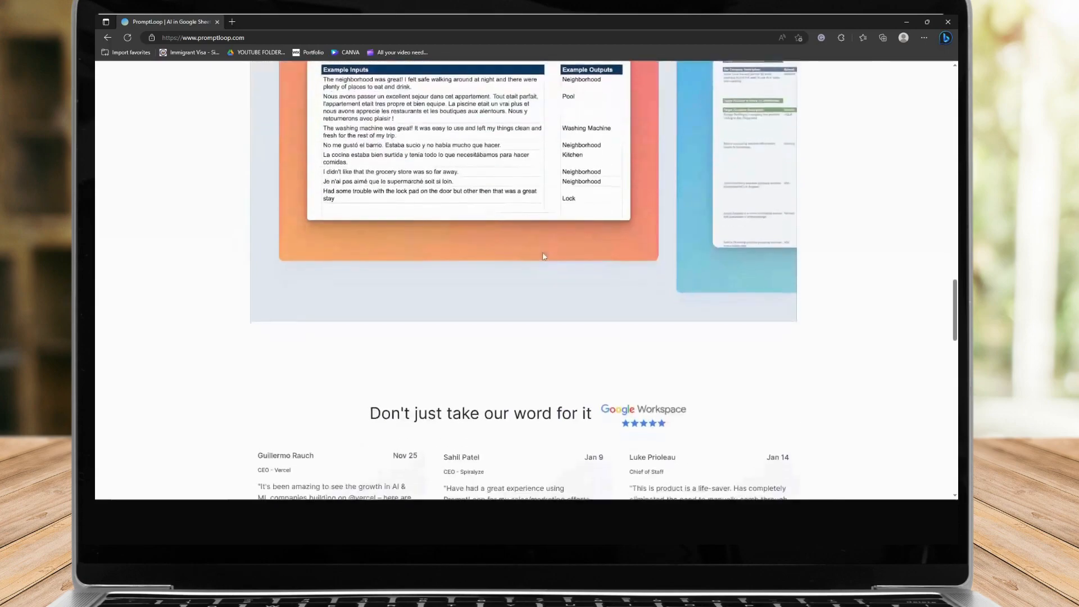
pyautogui.scroll(-2, 545, 253)
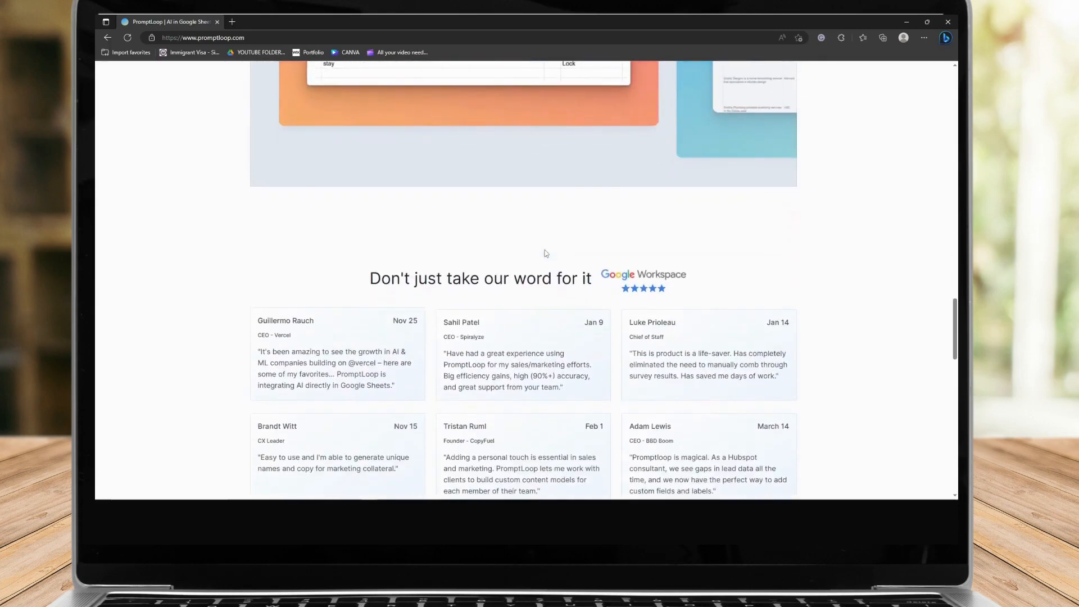
pyautogui.scroll(13, 544, 252)
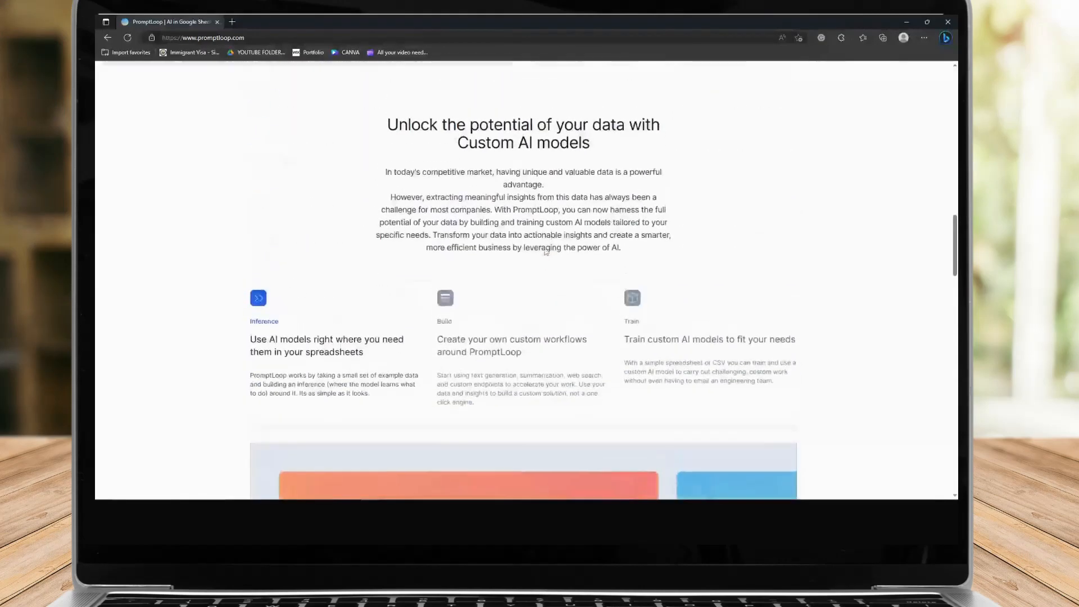
pyautogui.scroll(2, 545, 252)
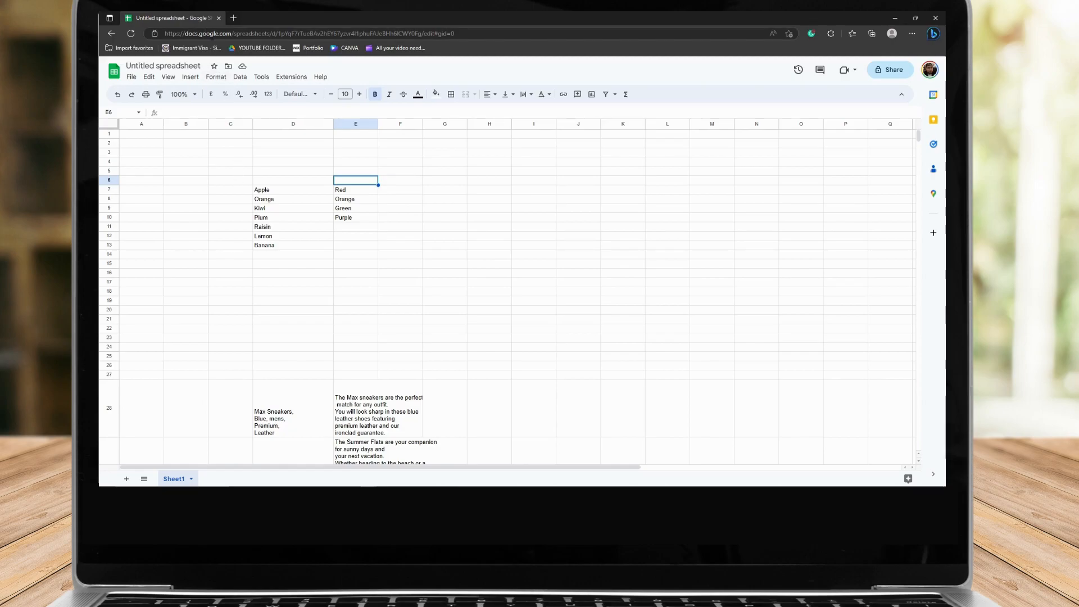
# In the spreadsheet, open the Google Workspace Marketplace to get add-ons
pyautogui.click(248, 34)
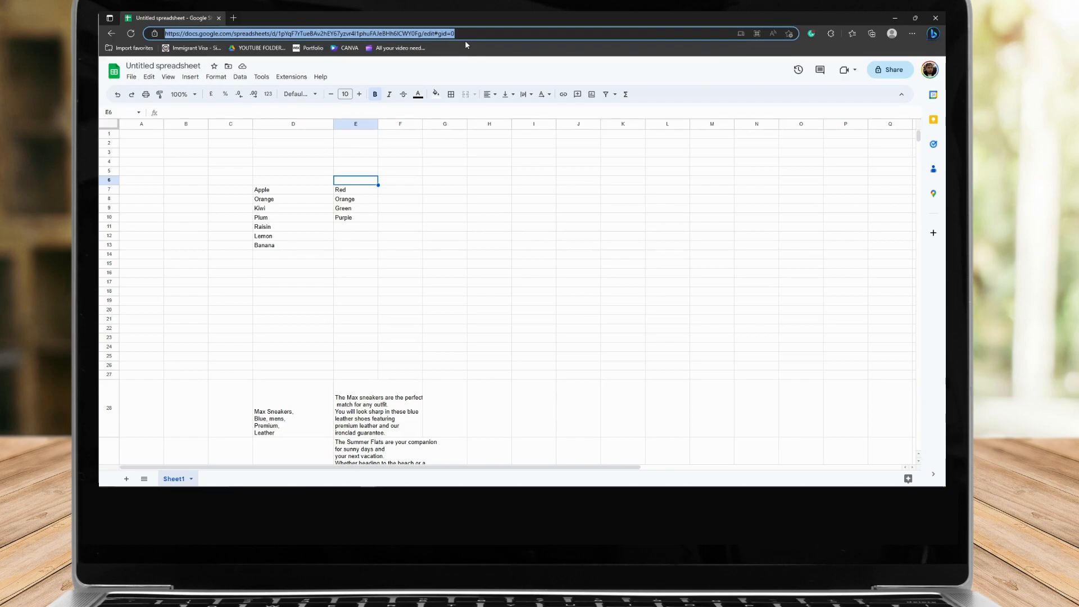
pyautogui.click(559, 192)
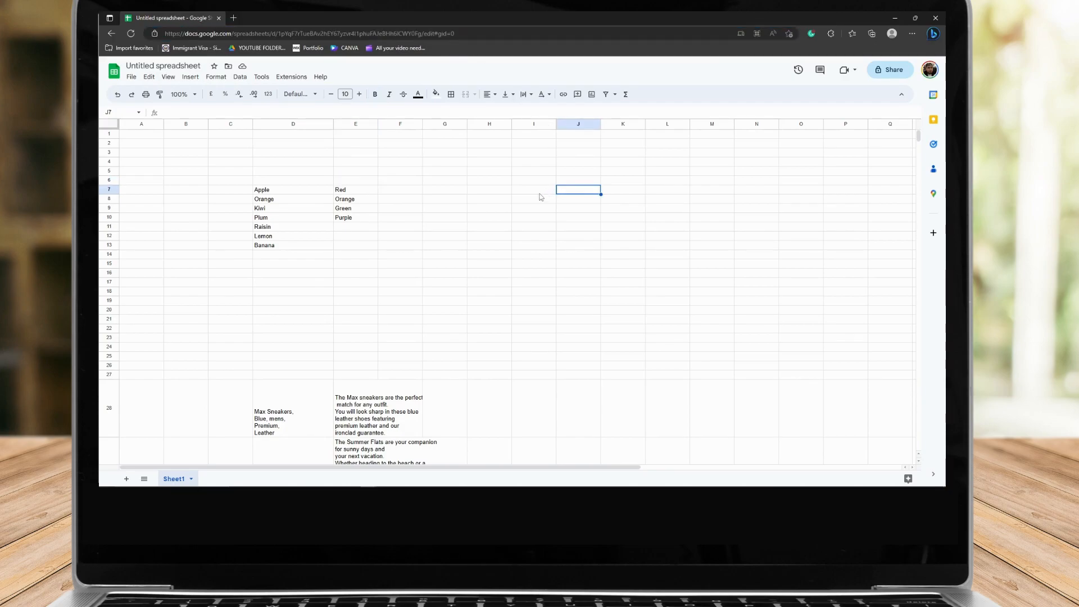
pyautogui.click(132, 78)
pyautogui.moveTo(169, 81)
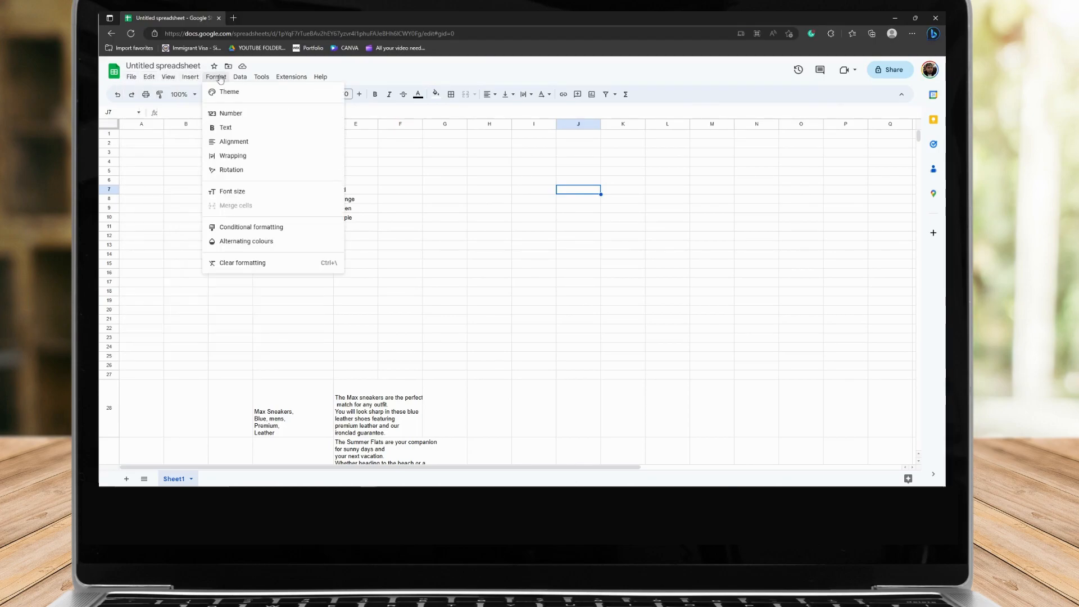
pyautogui.moveTo(260, 81)
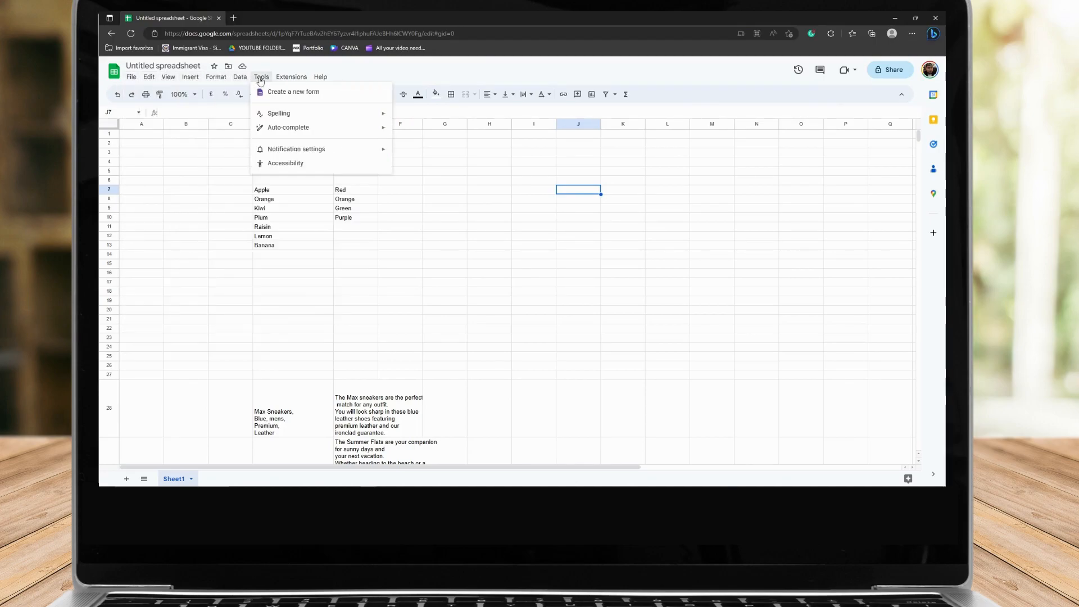
pyautogui.click(290, 80)
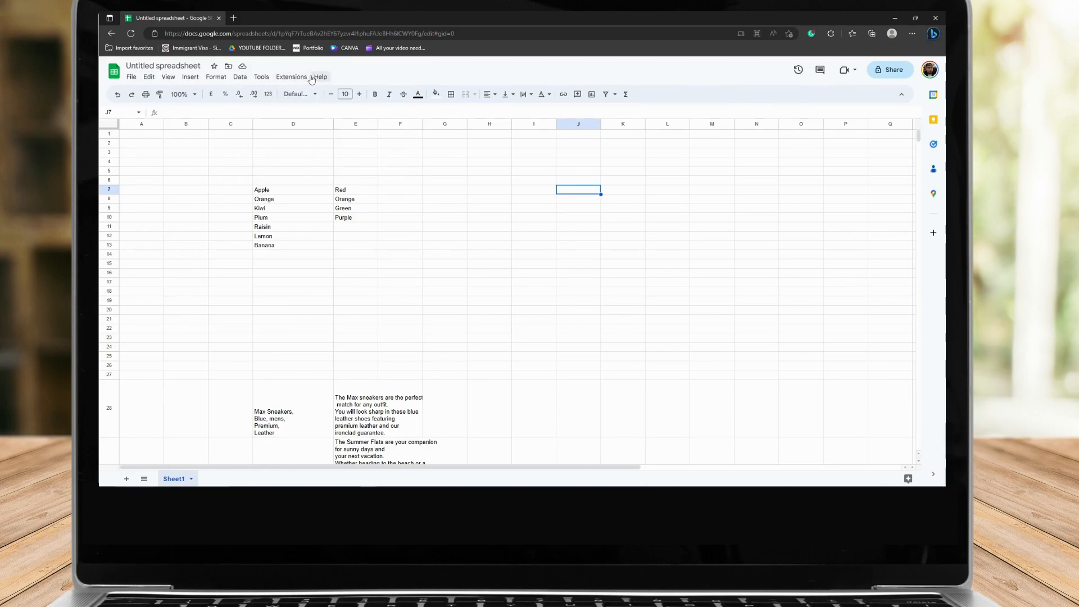
pyautogui.click(285, 79)
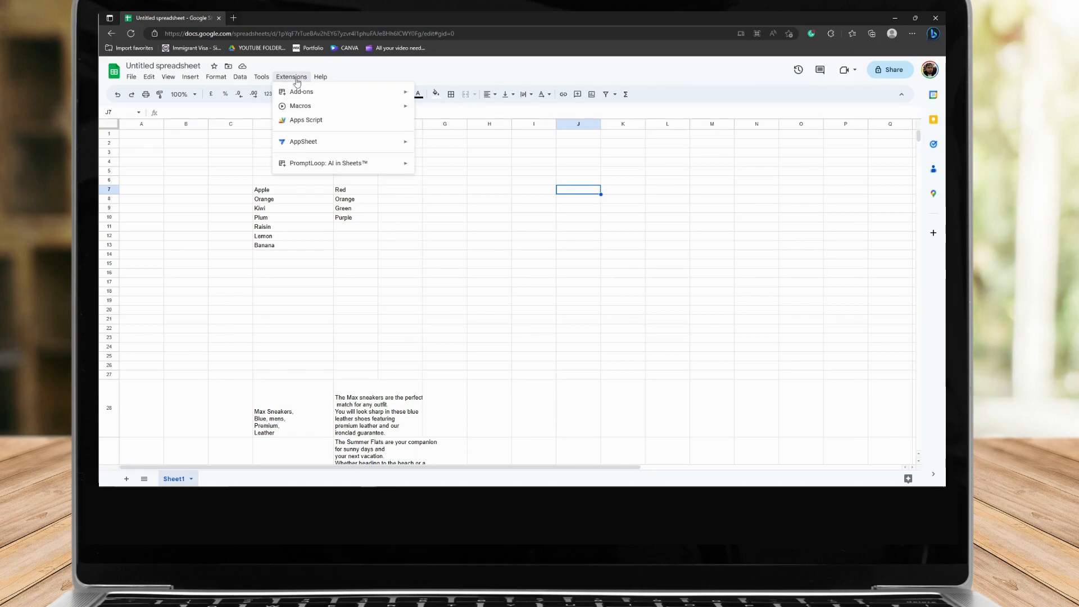
pyautogui.moveTo(306, 93)
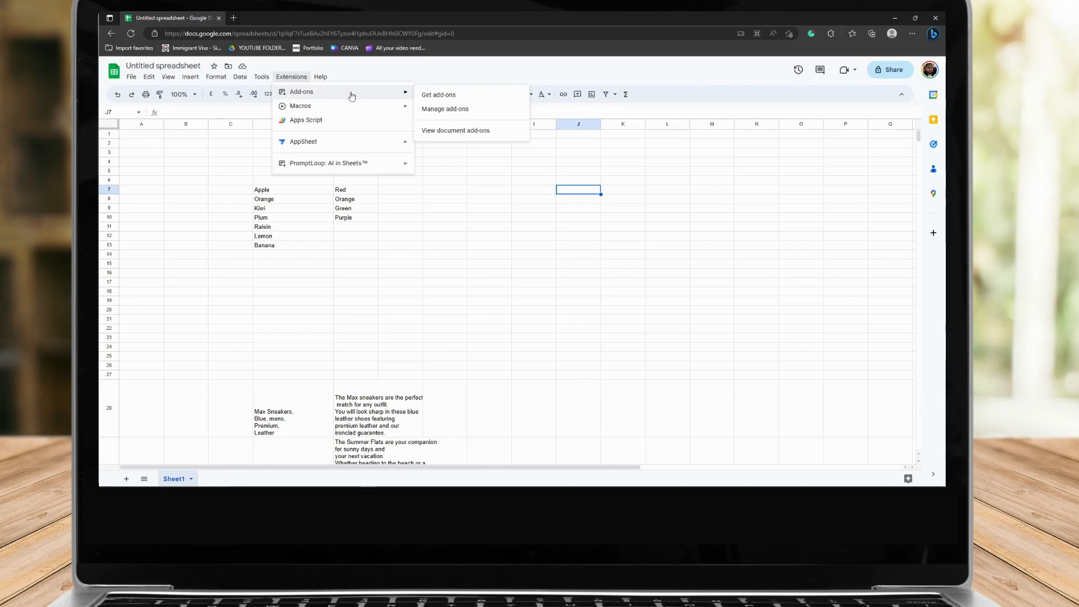
pyautogui.click(454, 96)
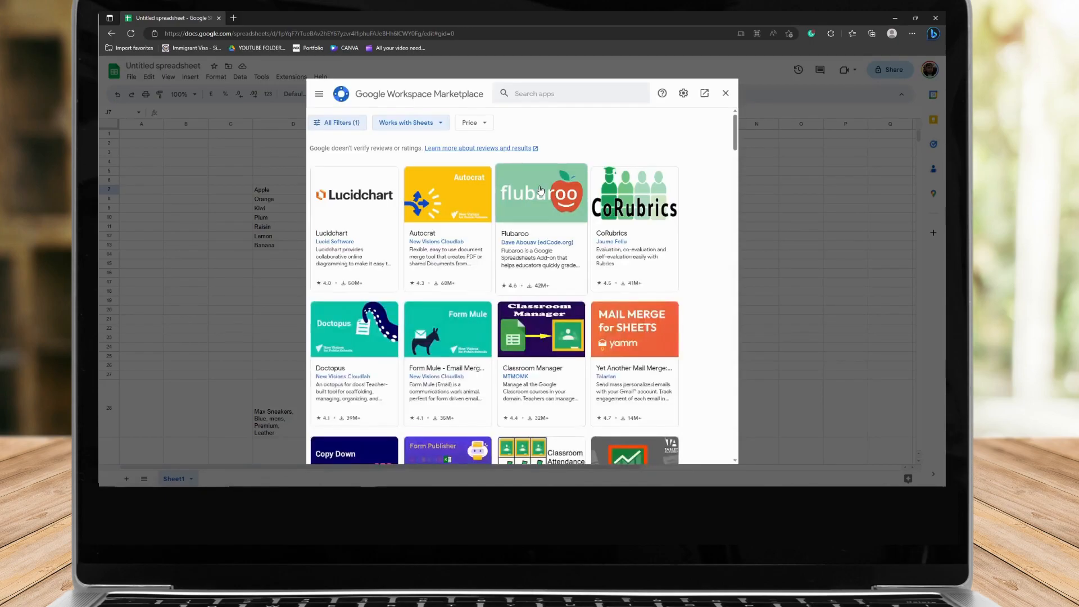
# Search the Marketplace for PromptLoop: AI in Sheets™, check its listing, and close the Marketplace
pyautogui.scroll(-6, 568, 337)
pyautogui.scroll(6, 600, 342)
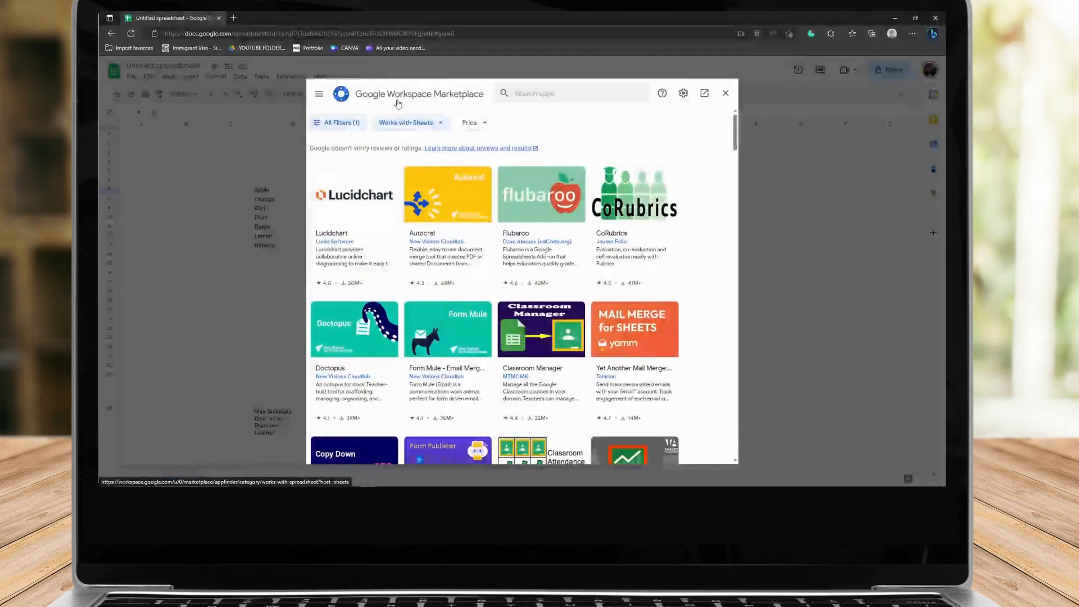
pyautogui.click(567, 97)
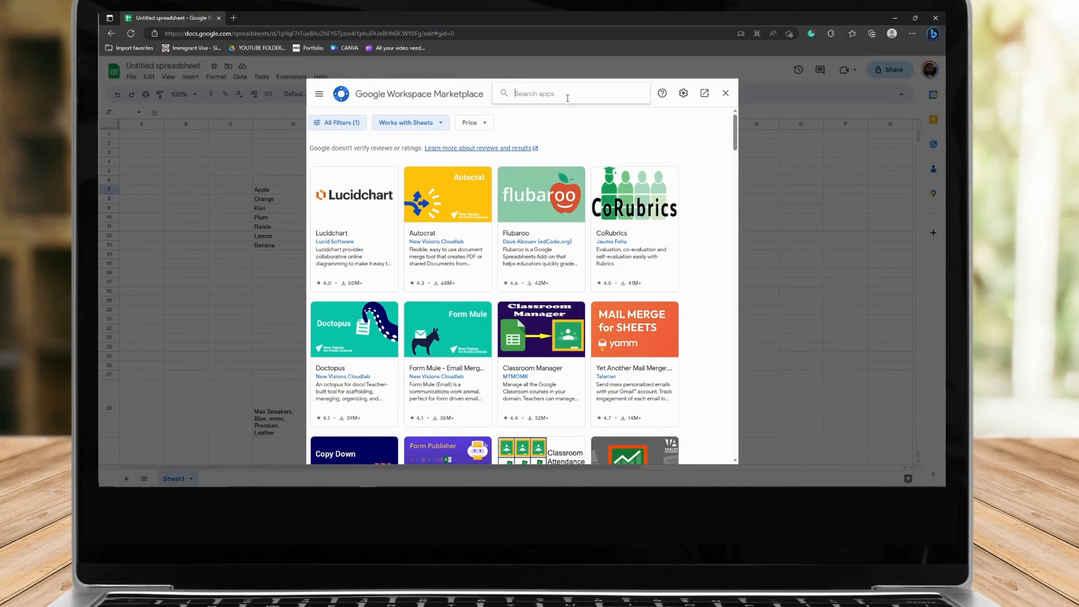
pyautogui.write('promptloop')
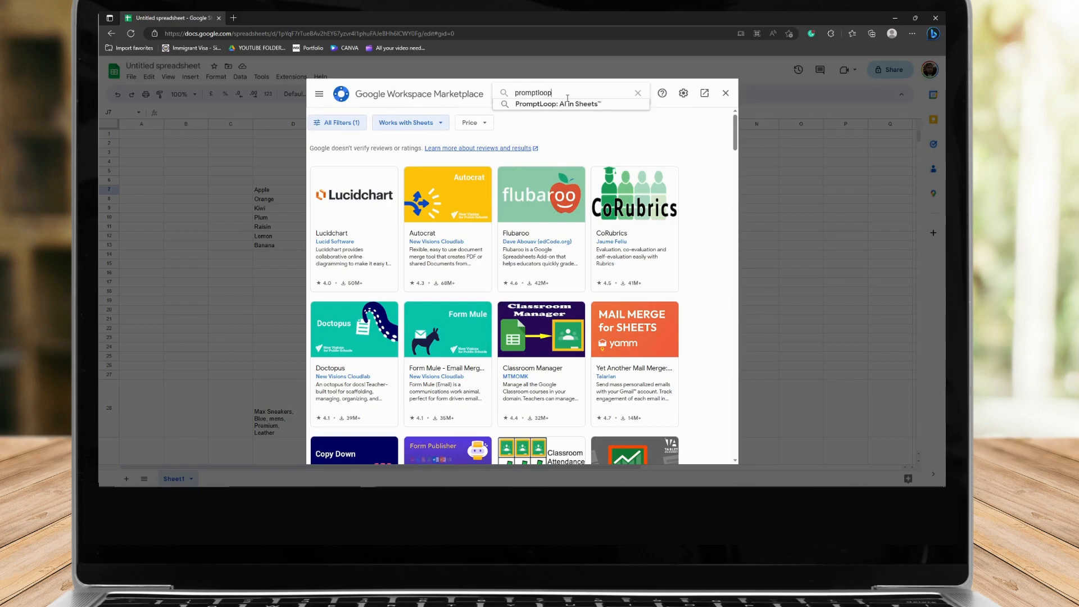
pyautogui.click(572, 105)
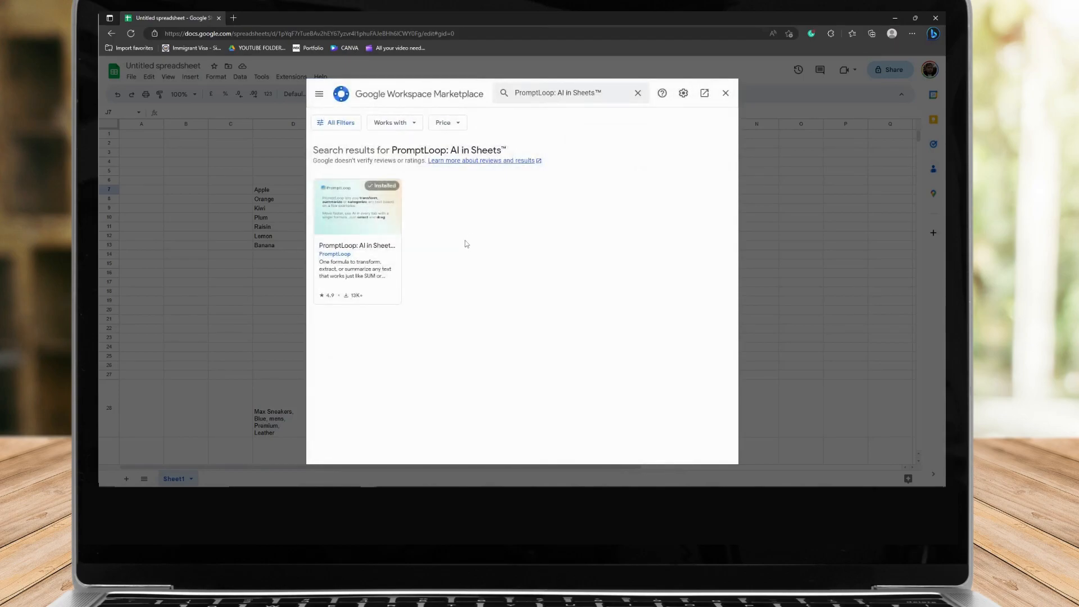
pyautogui.moveTo(373, 183); pyautogui.dragTo(394, 184)
pyautogui.click(725, 94)
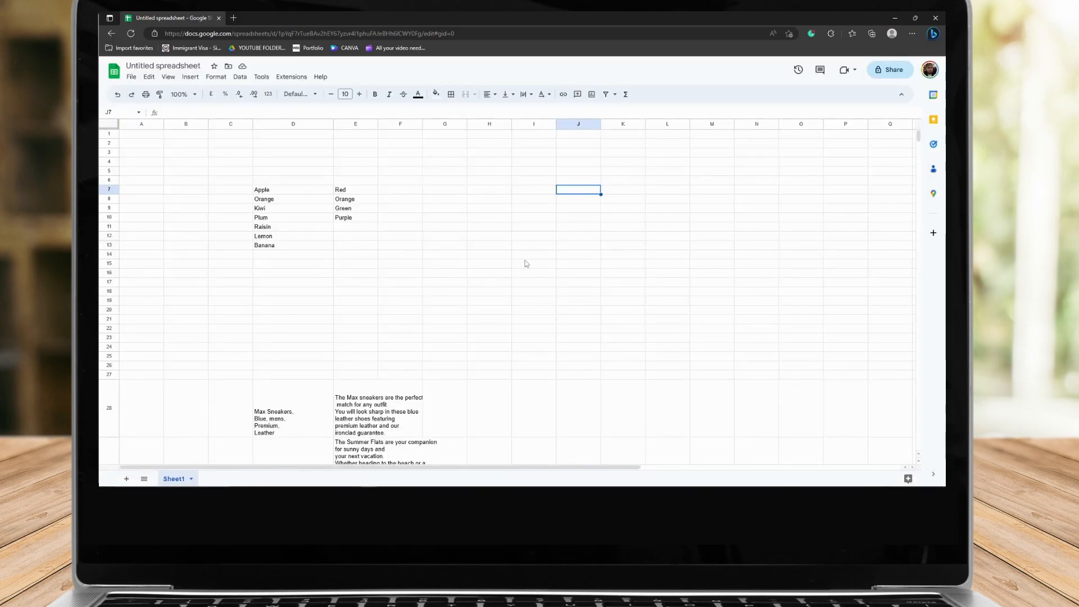
# Label cell B4 as EXAMPLE 1 and select the fruit data block beneath it
pyautogui.click(192, 164)
pyautogui.write('EX')
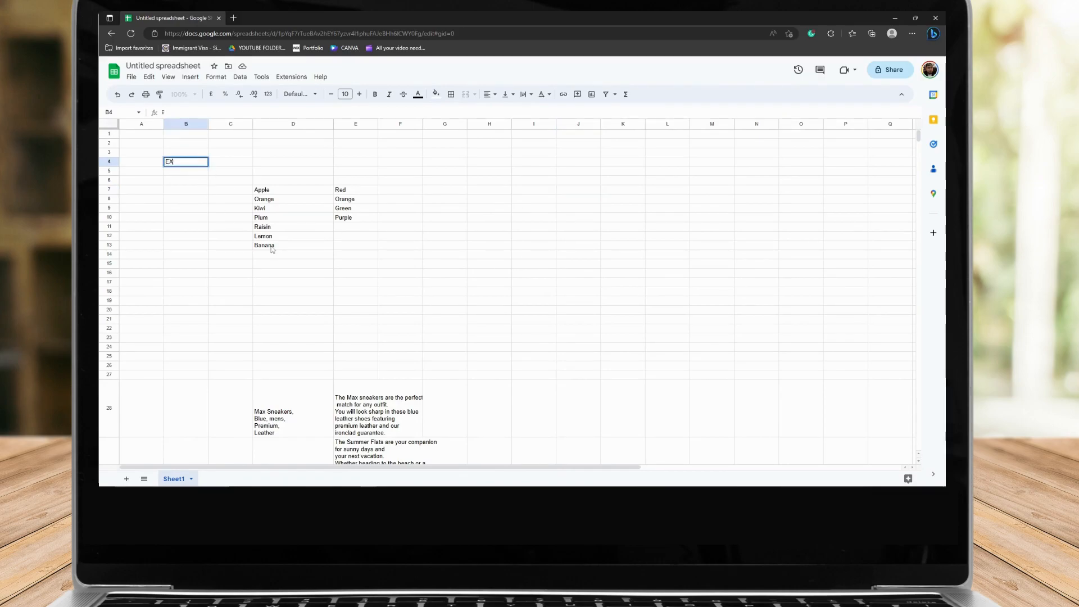
pyautogui.write('AMPLE 1')
pyautogui.click(236, 245)
pyautogui.moveTo(142, 134); pyautogui.dragTo(360, 248)
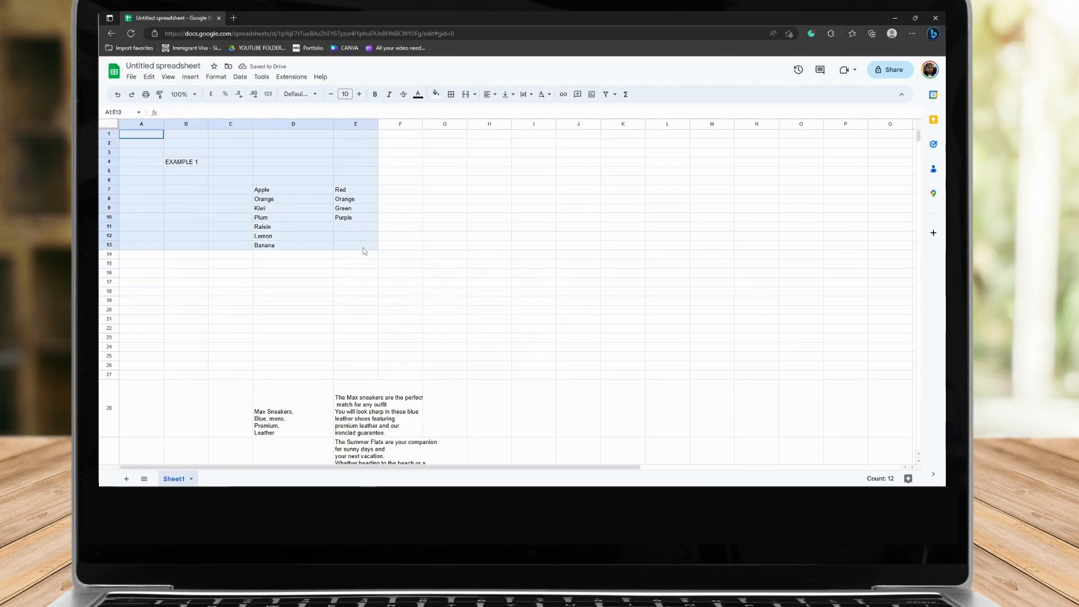
# Select the sneaker description block and label cell C26 as EXAMPLE 2
pyautogui.scroll(-6, 228, 186)
pyautogui.moveTo(228, 186); pyautogui.dragTo(489, 385)
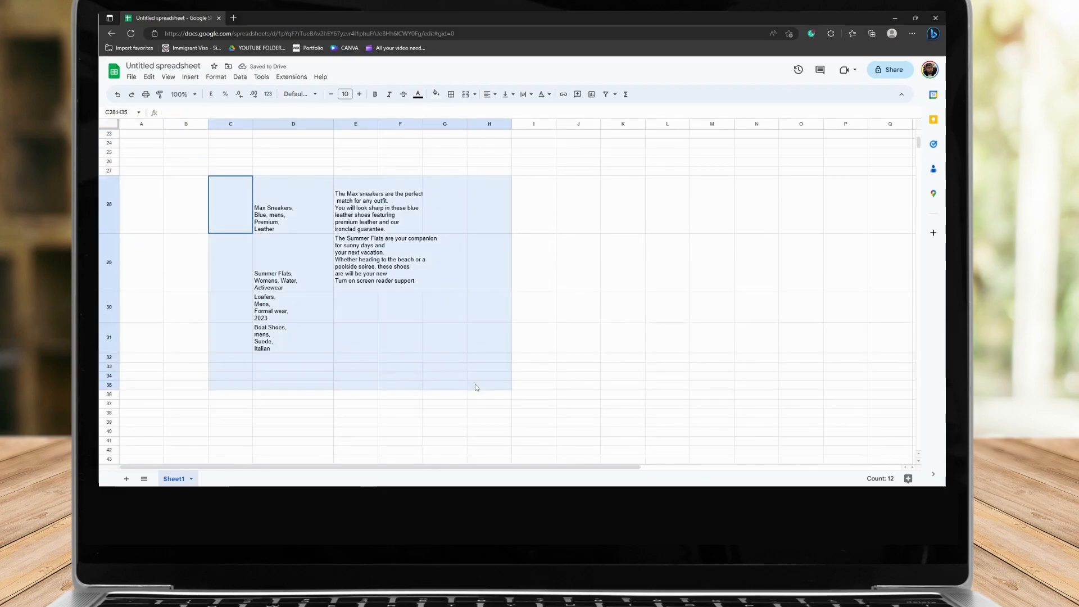
pyautogui.scroll(3, 489, 385)
pyautogui.click(233, 256)
pyautogui.write('EXAMP')
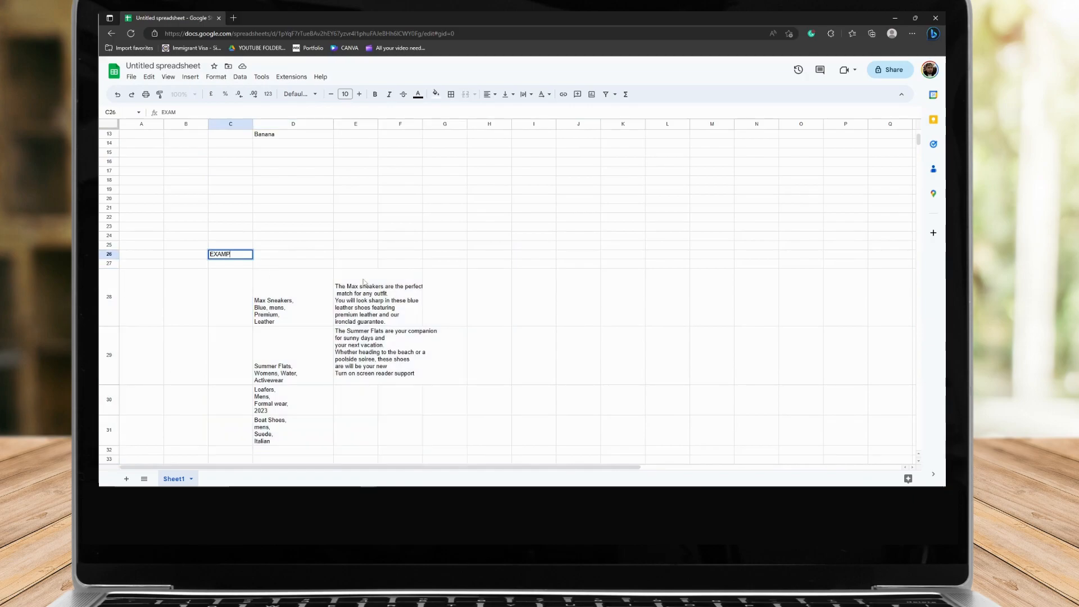
pyautogui.click(363, 282)
pyautogui.scroll(3, 363, 282)
pyautogui.click(364, 282)
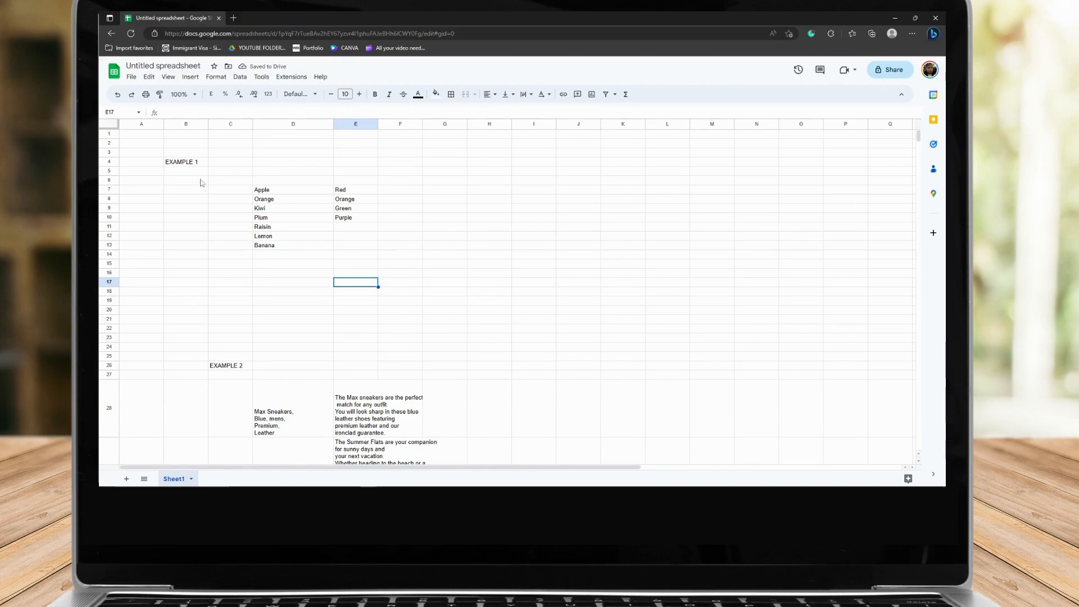
# Add the column headers FRUITS in D6 and COLOR in E6
pyautogui.click(180, 161)
pyautogui.click(292, 180)
pyautogui.write('FRUITS')
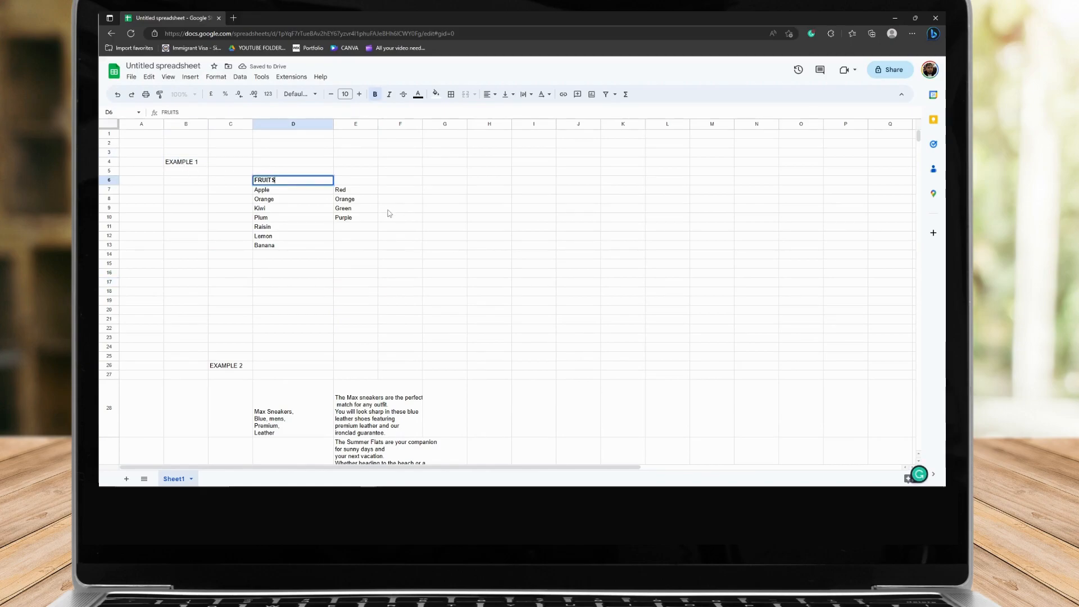
pyautogui.press('Tab')
pyautogui.write('COLOR')
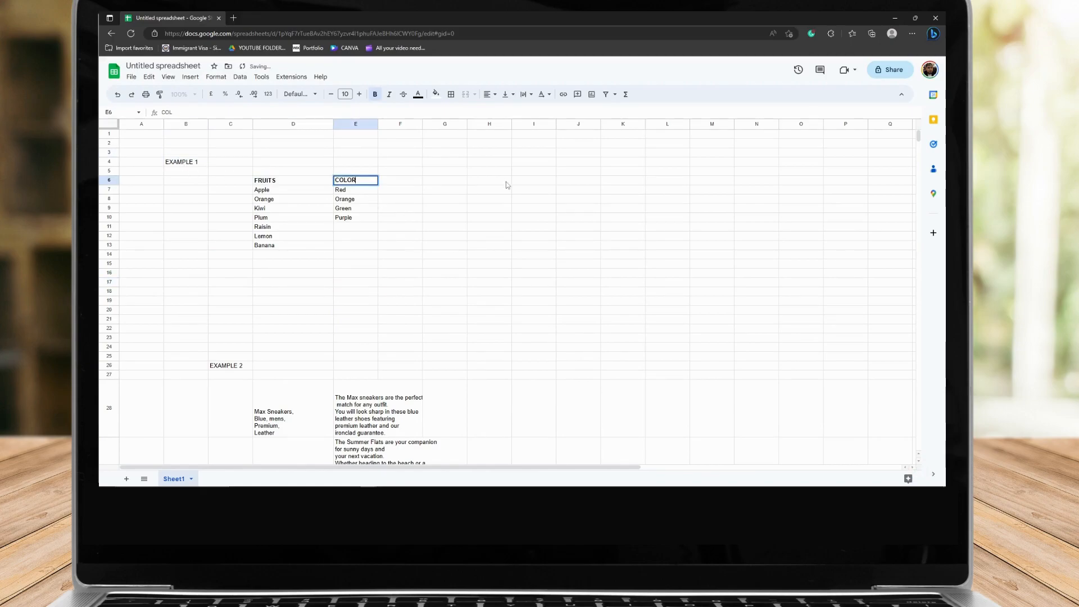
pyautogui.click(518, 183)
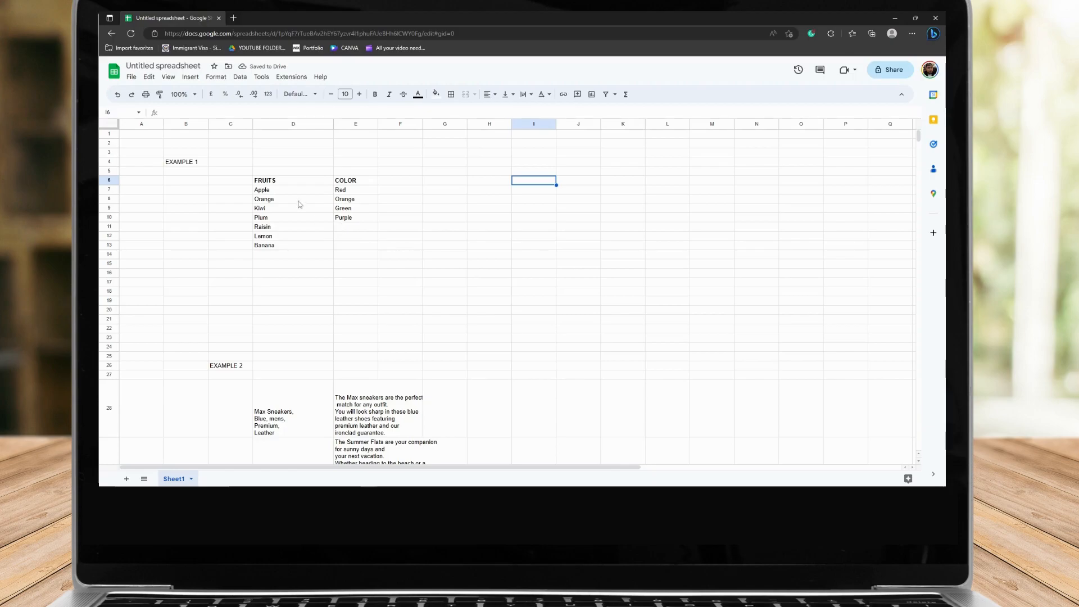
# Highlight the example fruits and their colours, then rows 7 to 10 one by one
pyautogui.click(264, 191)
pyautogui.moveTo(264, 191); pyautogui.dragTo(264, 245)
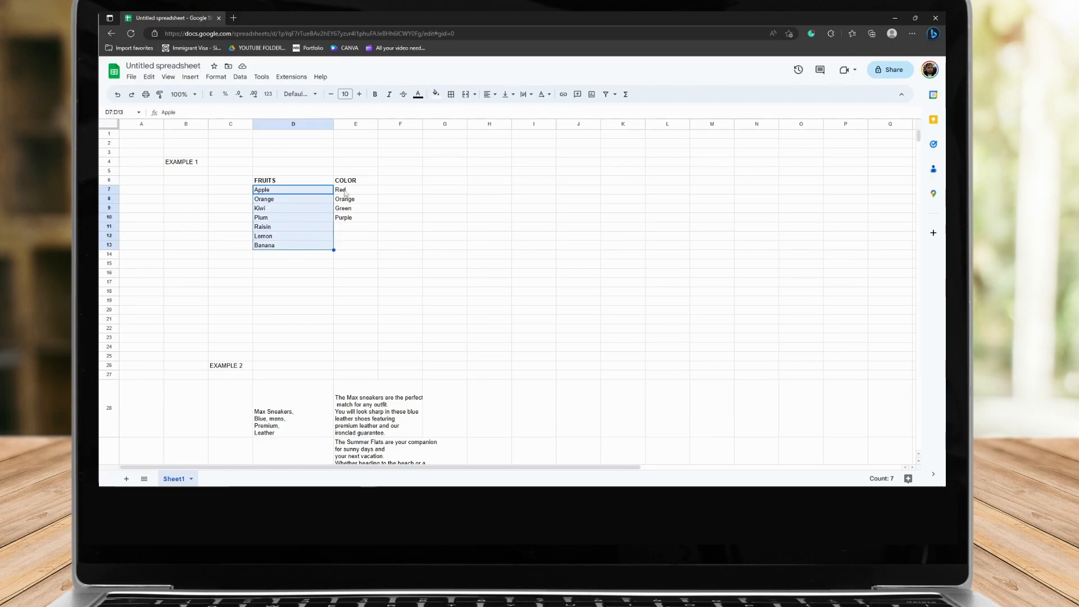
pyautogui.moveTo(340, 190); pyautogui.dragTo(341, 219)
pyautogui.click(340, 228)
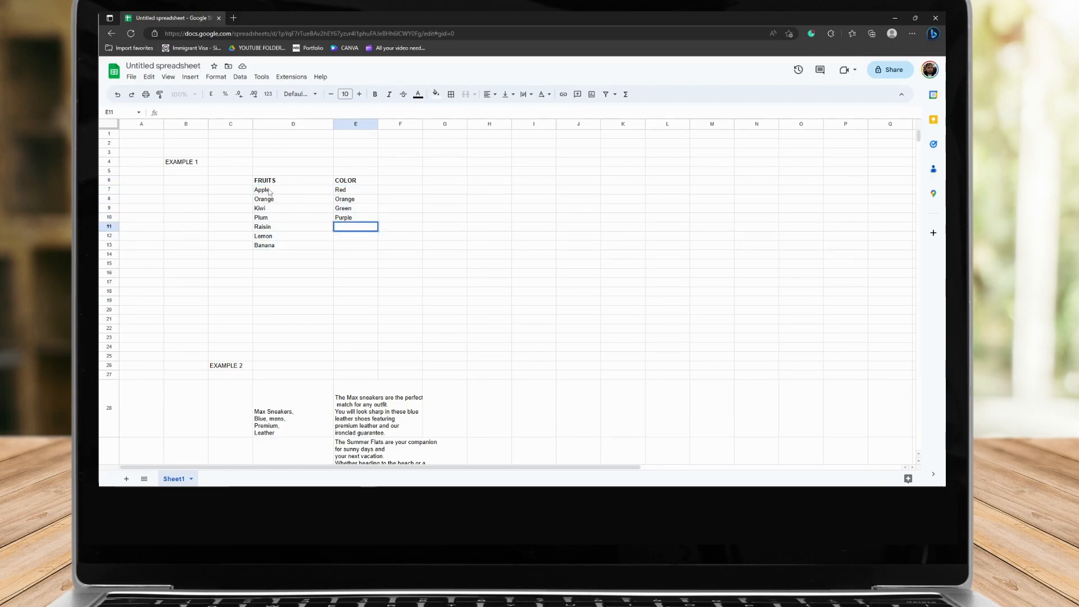
pyautogui.click(272, 194)
pyautogui.click(107, 187)
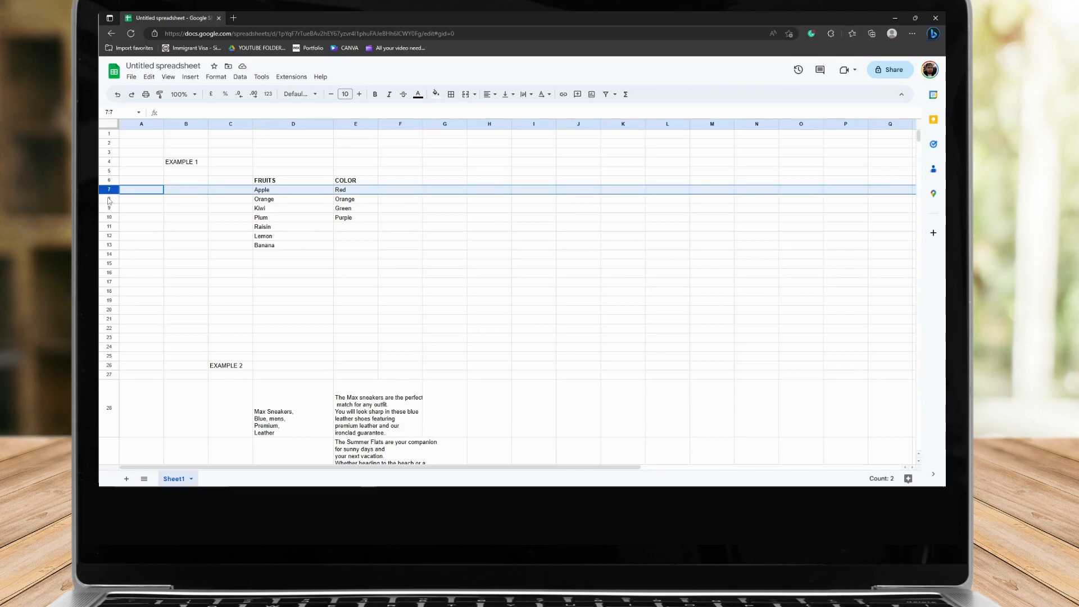
pyautogui.click(109, 199)
pyautogui.click(110, 208)
pyautogui.click(110, 217)
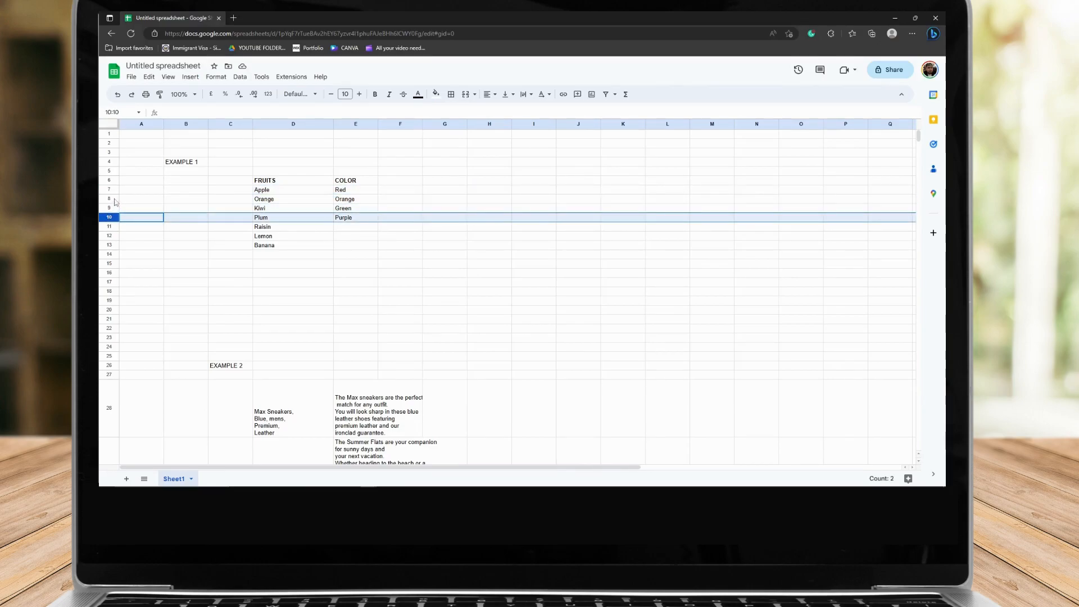
pyautogui.click(109, 189)
pyautogui.click(111, 200)
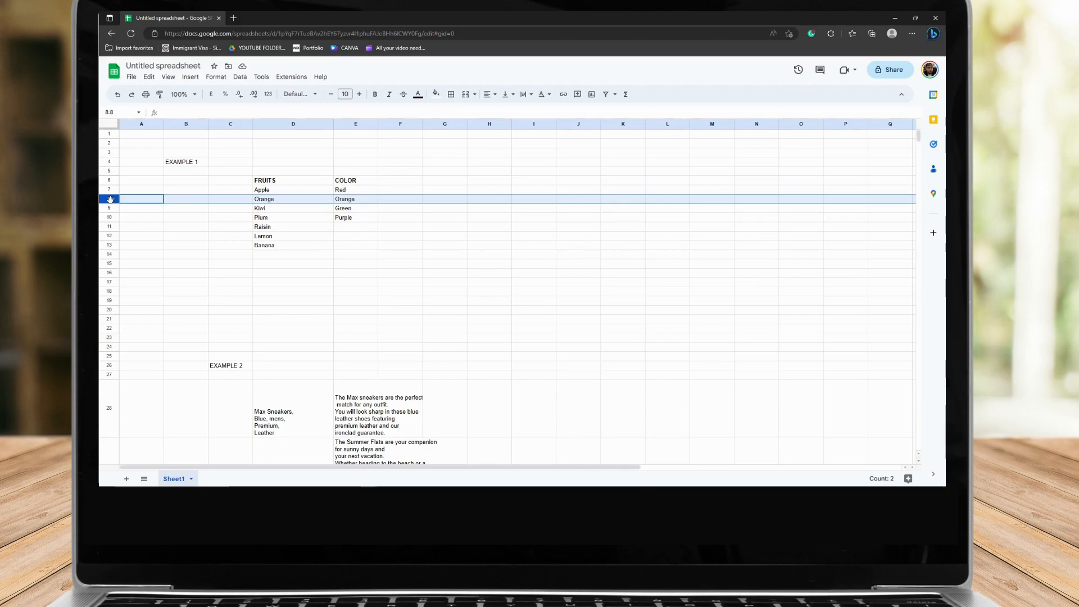
pyautogui.click(110, 208)
pyautogui.click(109, 217)
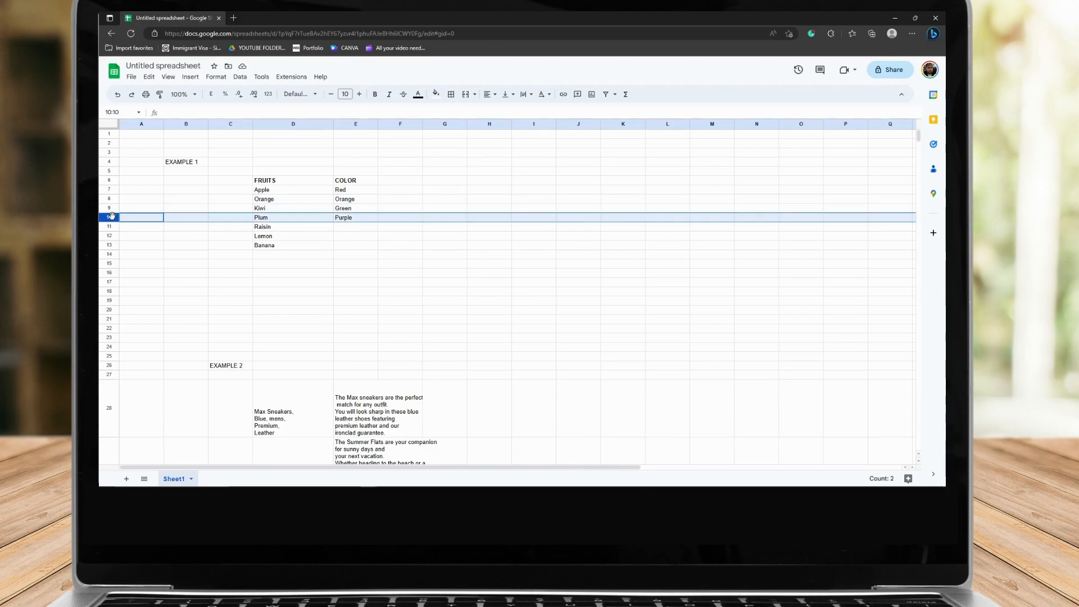
# Select the remaining fruits Raisin, Lemon and Banana and their empty colour cells E11:E13
pyautogui.click(319, 228)
pyautogui.moveTo(346, 227); pyautogui.dragTo(353, 244)
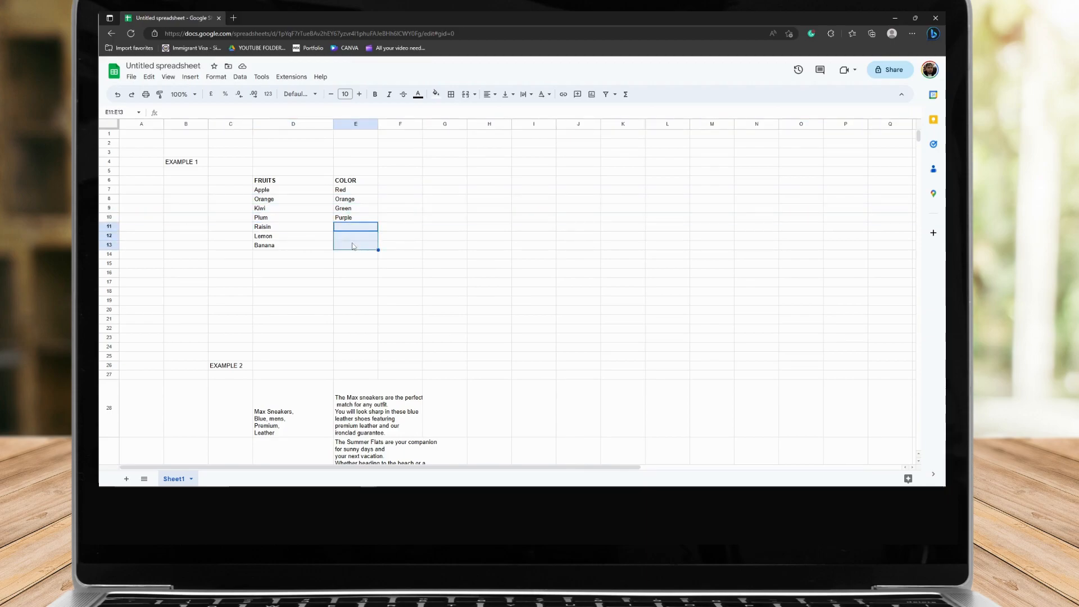
pyautogui.click(366, 225)
pyautogui.moveTo(270, 227); pyautogui.dragTo(269, 245)
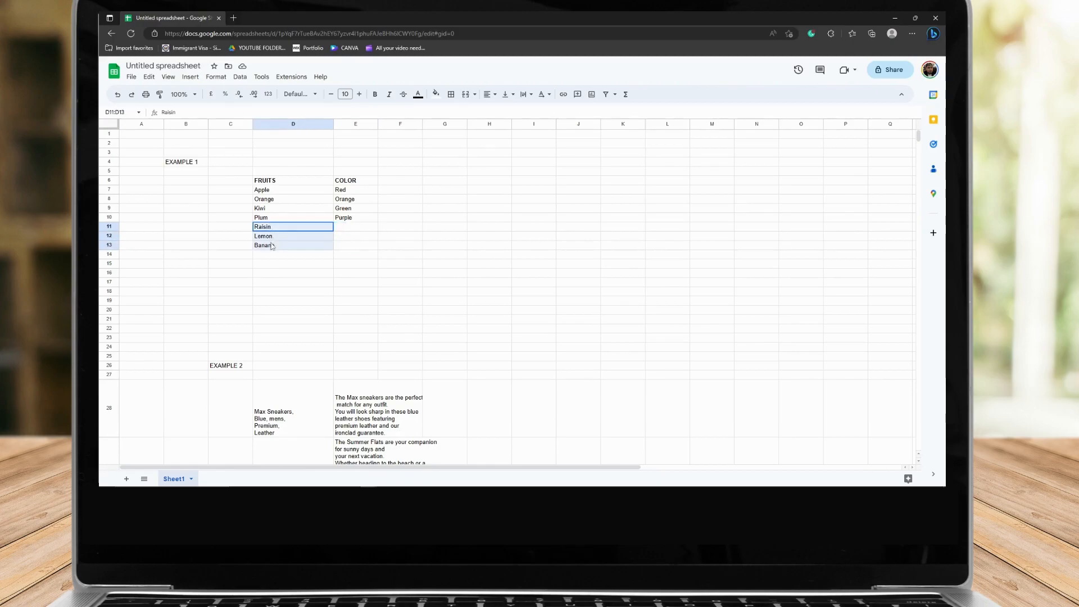
pyautogui.click(345, 227)
pyautogui.moveTo(345, 227); pyautogui.dragTo(342, 245)
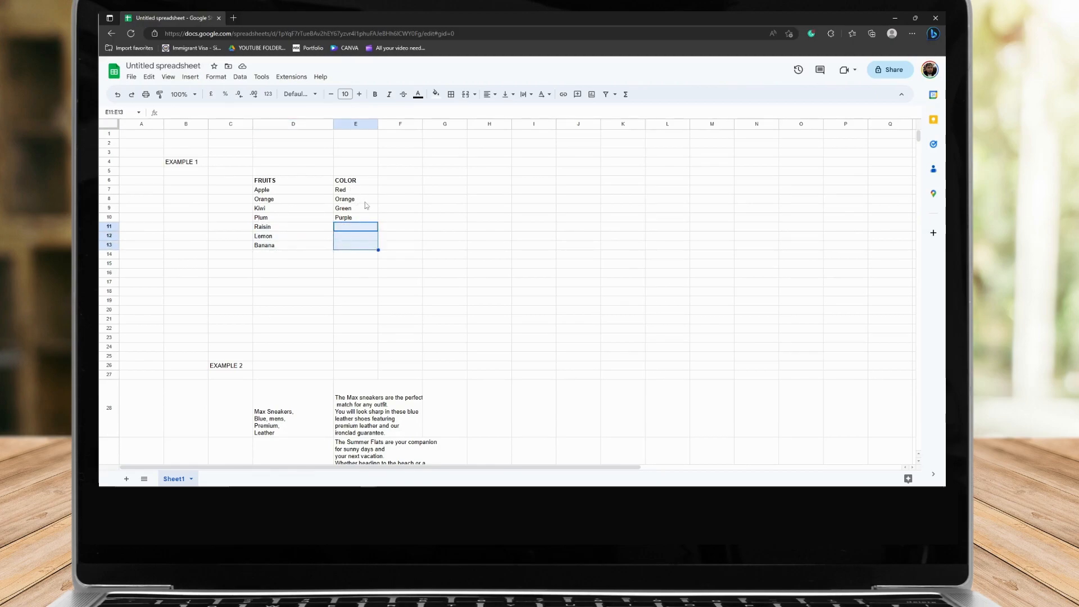
# In a new browser tab, search for 'Raisin what color', then close the tab
pyautogui.click(234, 18)
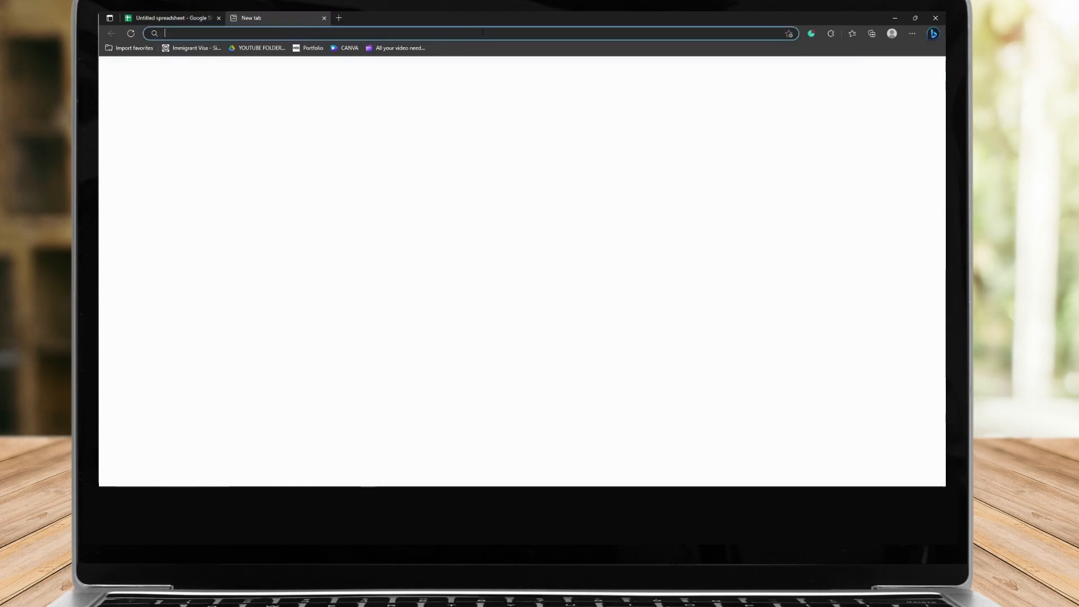
pyautogui.write('Raisin what color')
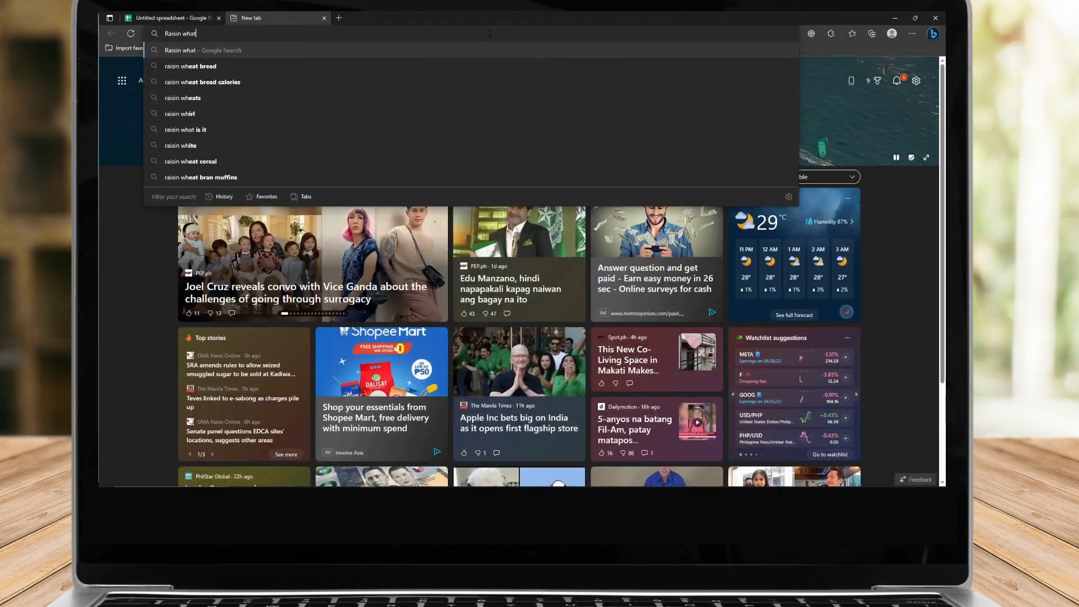
pyautogui.press('Return')
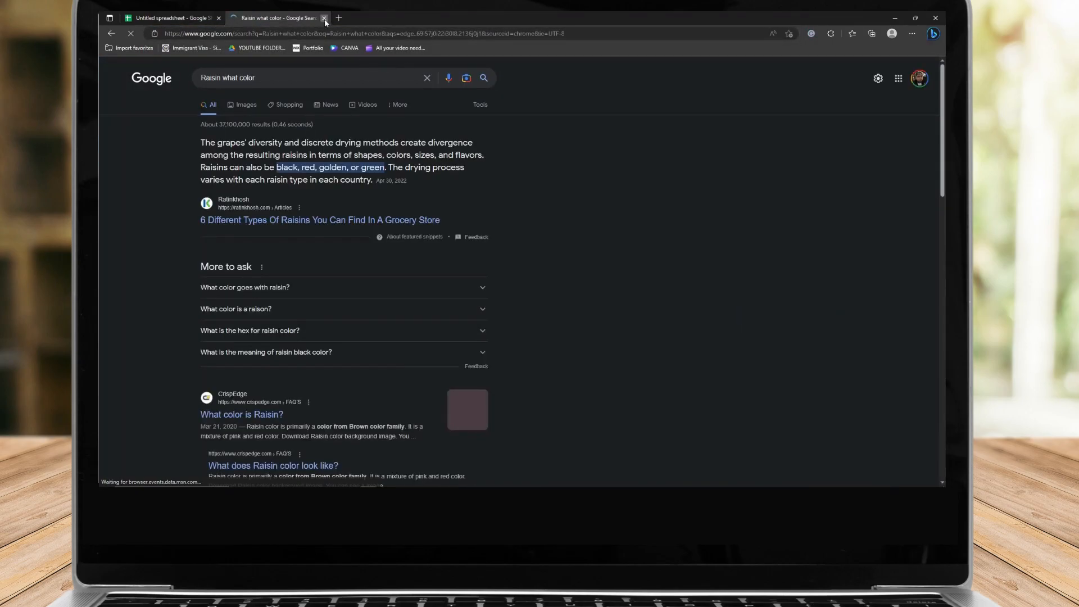
pyautogui.click(324, 18)
# In E11 start a PROMPTLOOP formula with the absolute input examples range $D$7:$D$10
pyautogui.click(354, 226)
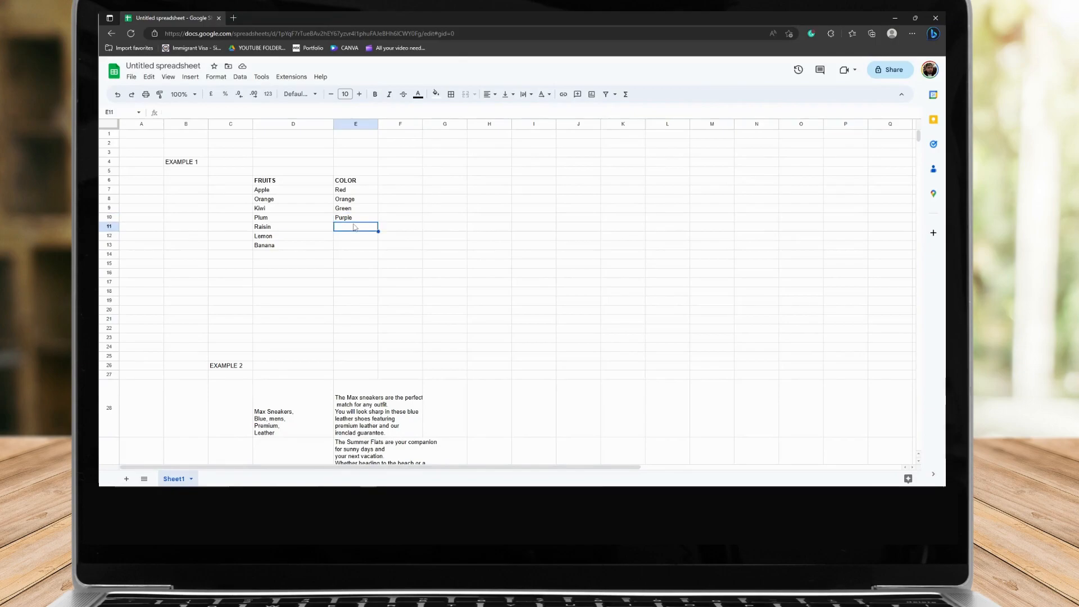
pyautogui.write('=promp')
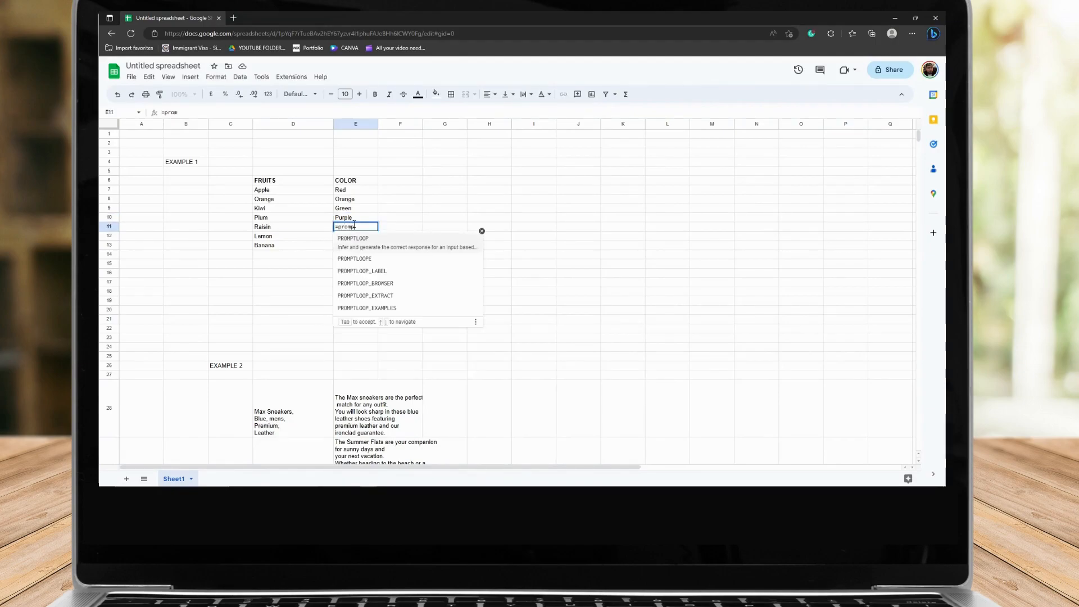
pyautogui.write('loo')
pyautogui.press('BackSpace')
pyautogui.press('BackSpace')
pyautogui.press('BackSpace')
pyautogui.press('Tab')
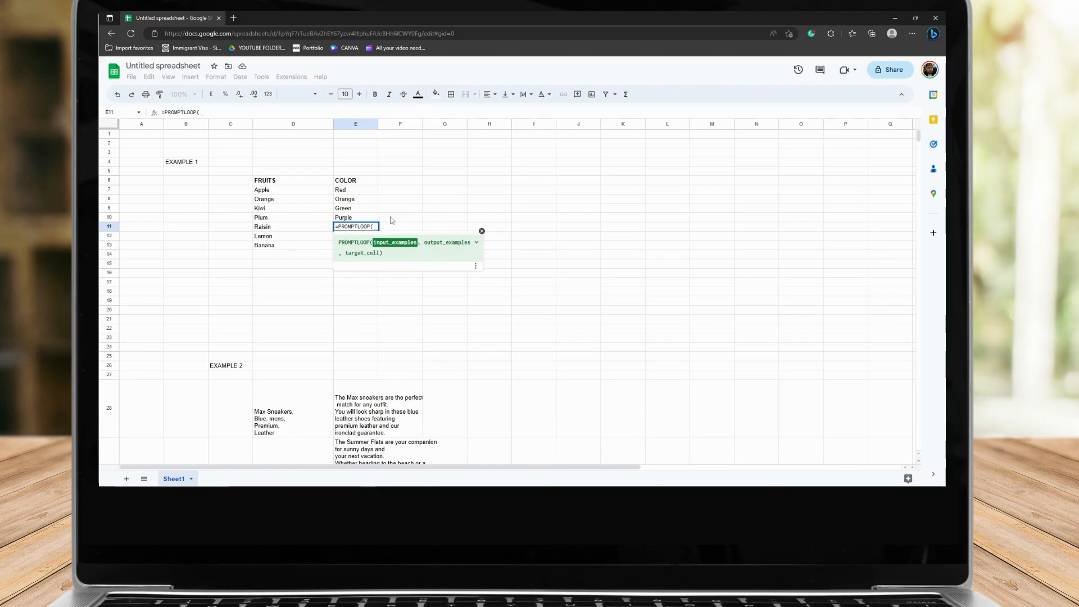
pyautogui.moveTo(268, 192); pyautogui.dragTo(272, 219)
pyautogui.click(267, 217)
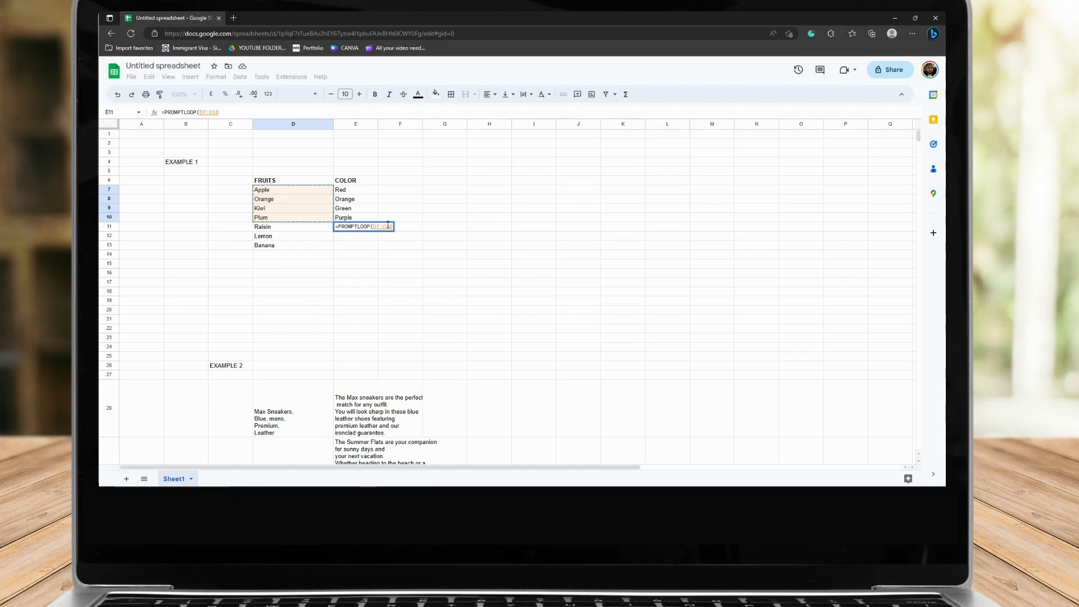
pyautogui.press('F4')
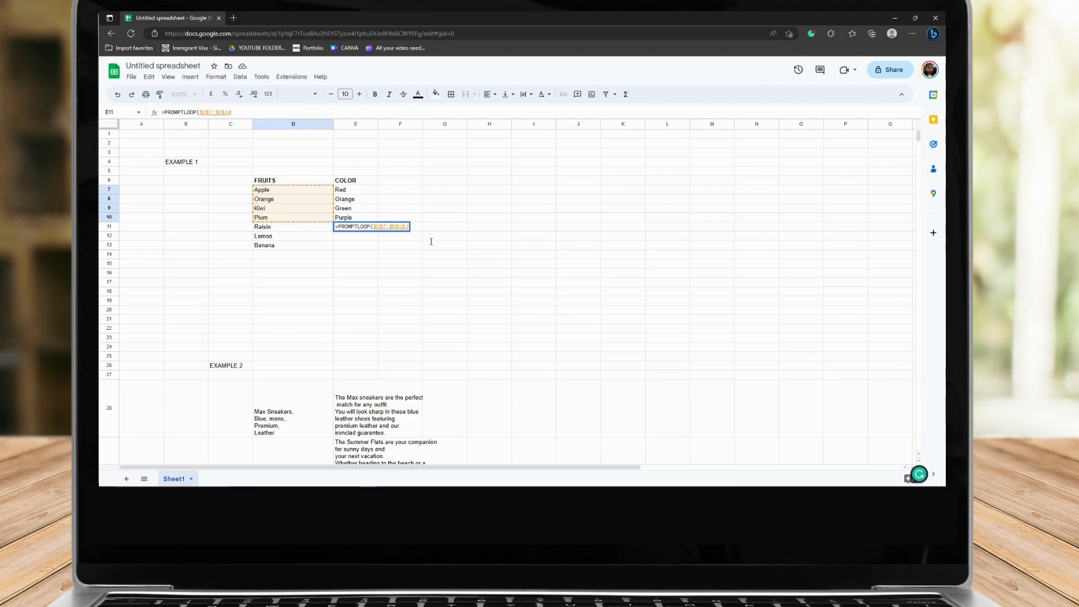
# Add output examples $E$7:$E$10 and target cell D11 to the PROMPTLOOP formula and enter it
pyautogui.write(',')
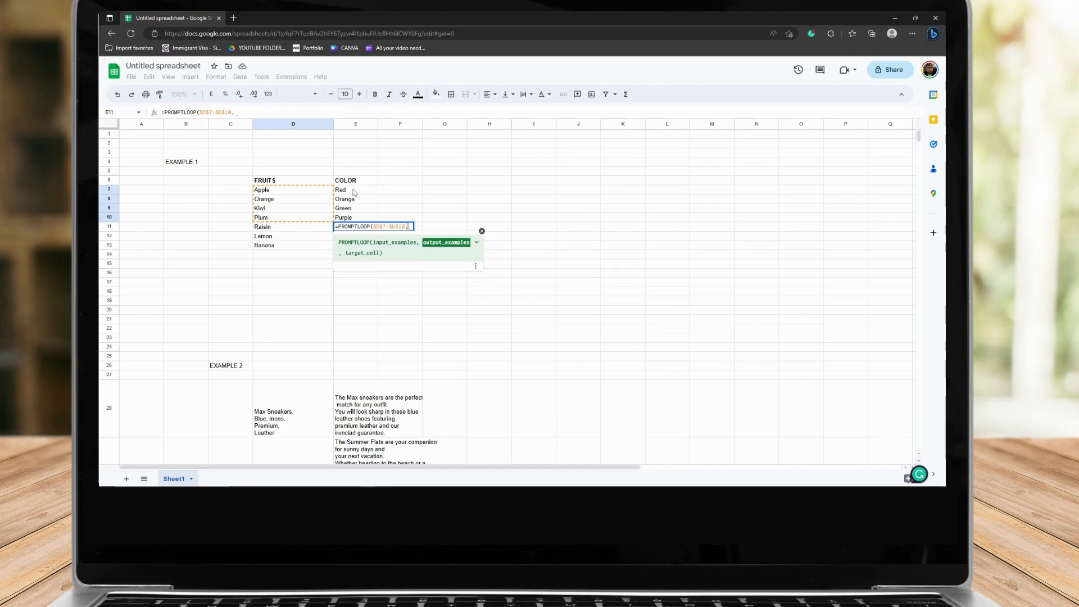
pyautogui.moveTo(354, 192); pyautogui.dragTo(358, 218)
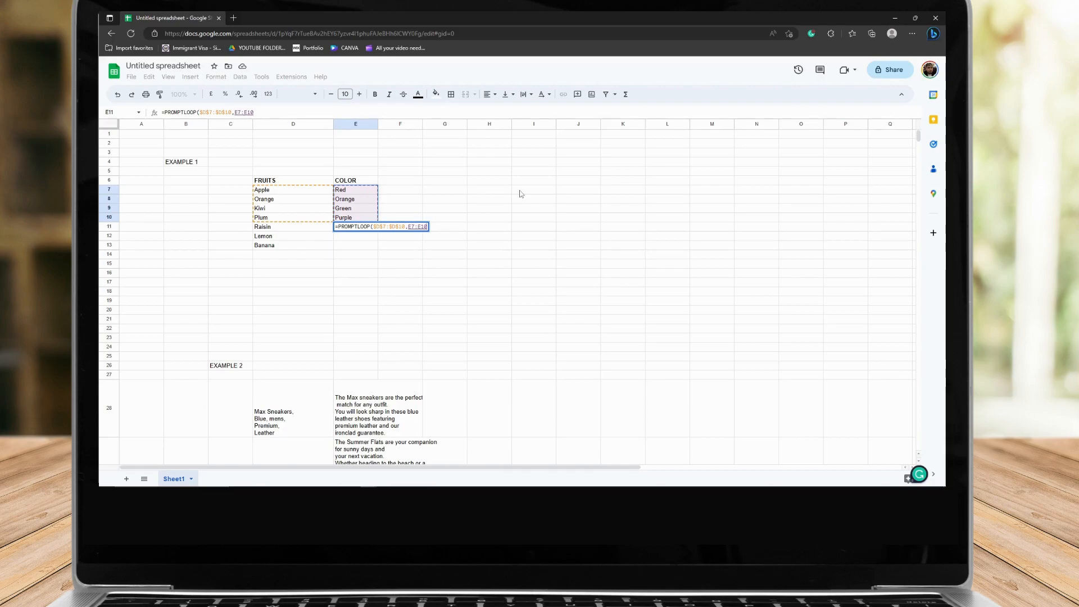
pyautogui.press('F4')
pyautogui.write(',')
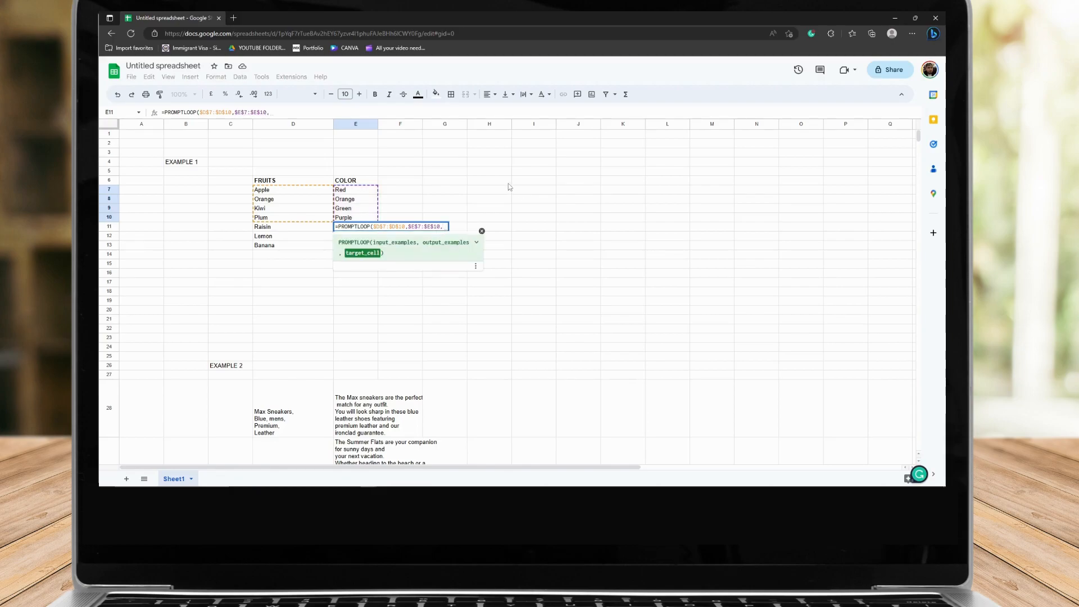
pyautogui.click(277, 228)
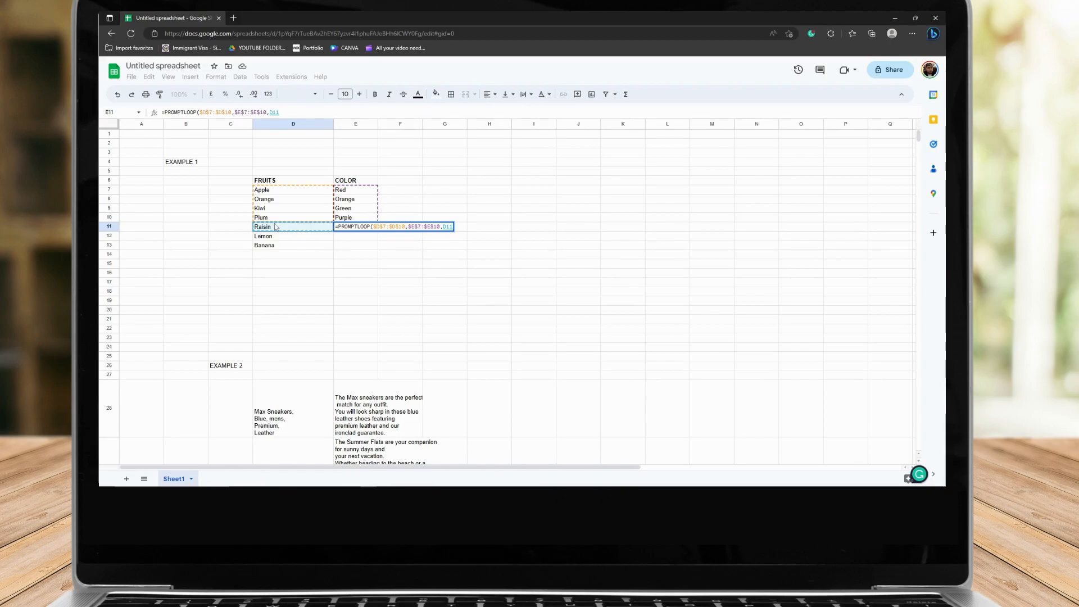
pyautogui.press('Return')
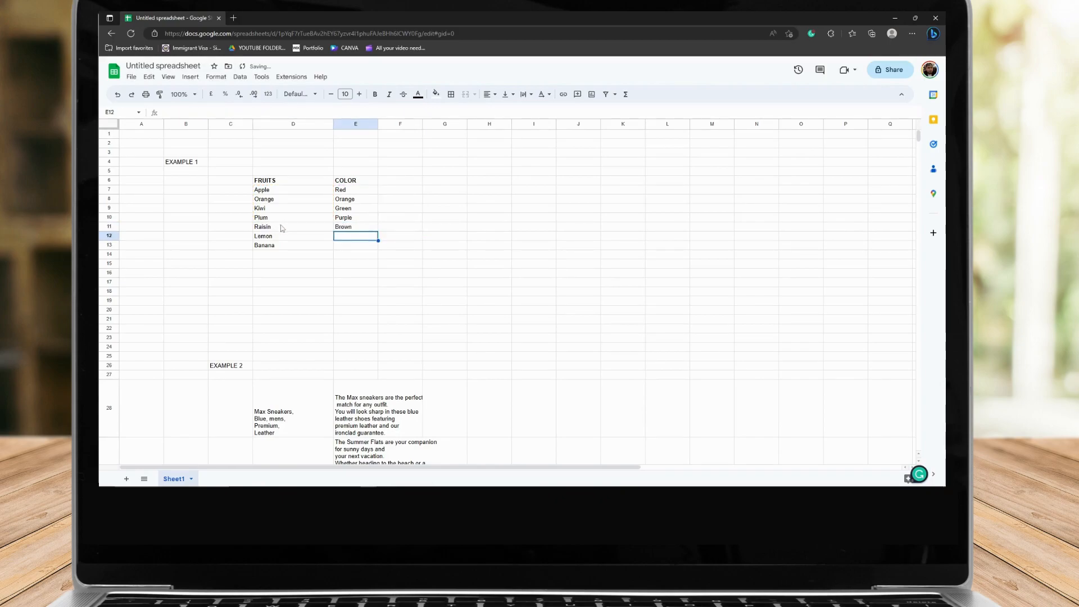
# Inspect the formula in E11 and select the Raisin, Lemon and Banana cells and their colour cells
pyautogui.click(337, 227)
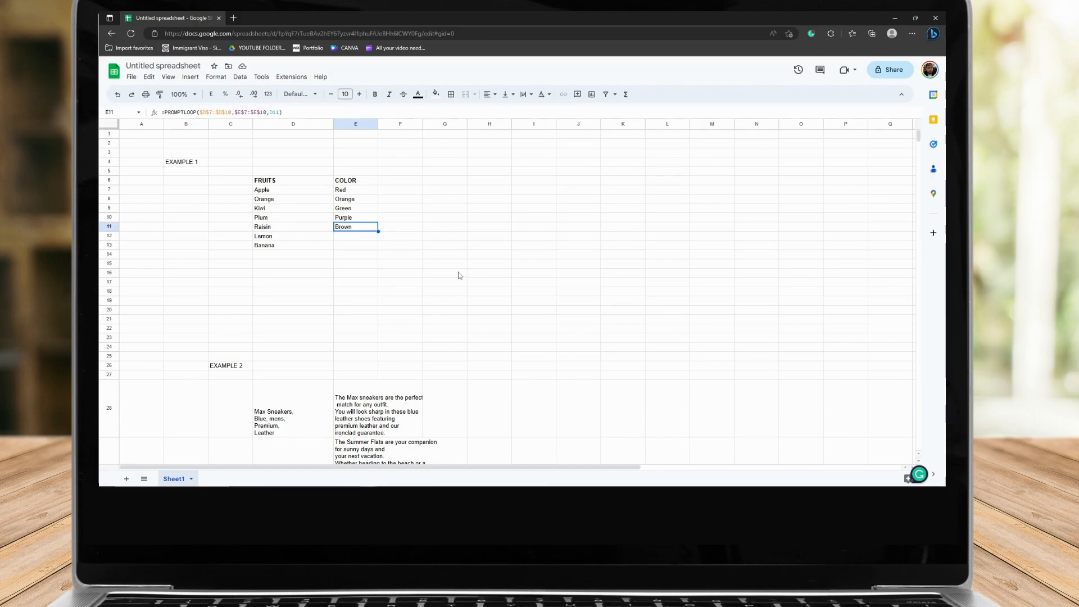
pyautogui.click(363, 236)
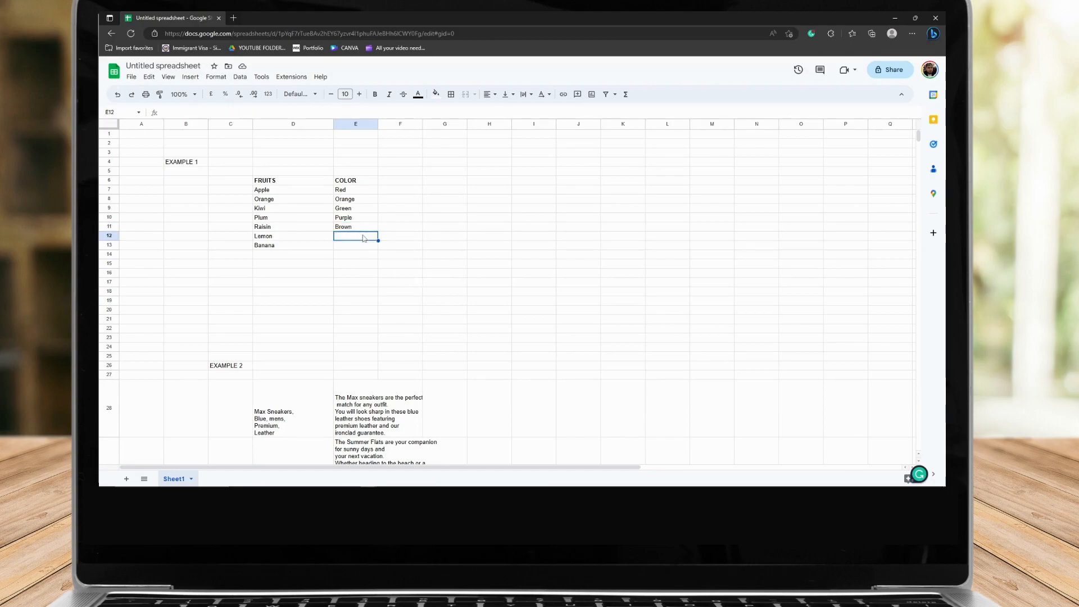
pyautogui.click(365, 227)
pyautogui.click(366, 237)
pyautogui.click(366, 227)
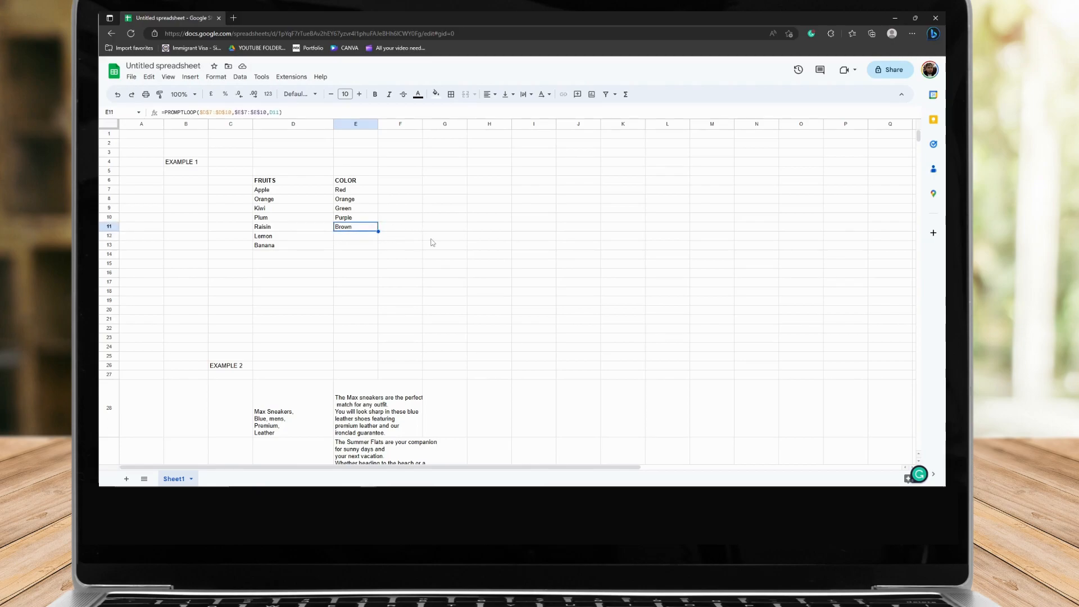
pyautogui.click(359, 236)
pyautogui.click(292, 227)
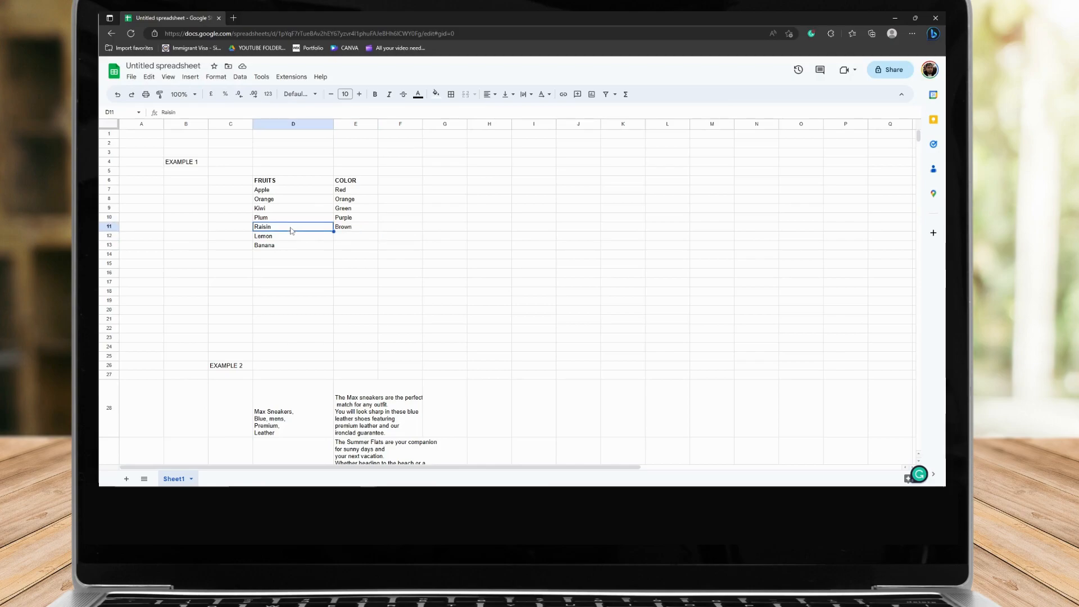
pyautogui.click(280, 236)
pyautogui.click(275, 247)
pyautogui.click(346, 228)
pyautogui.click(305, 229)
pyautogui.click(301, 237)
pyautogui.click(300, 246)
pyautogui.click(296, 237)
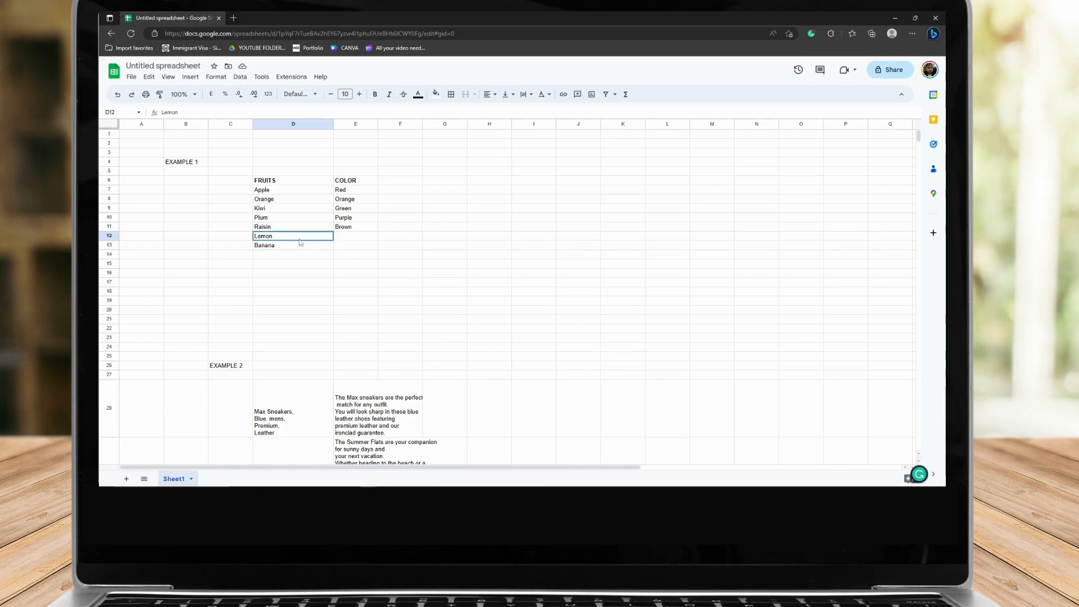
# Copy the PROMPTLOOP formula from E11 down to E12 and E13
pyautogui.click(297, 228)
pyautogui.click(299, 237)
pyautogui.click(301, 229)
pyautogui.click(364, 228)
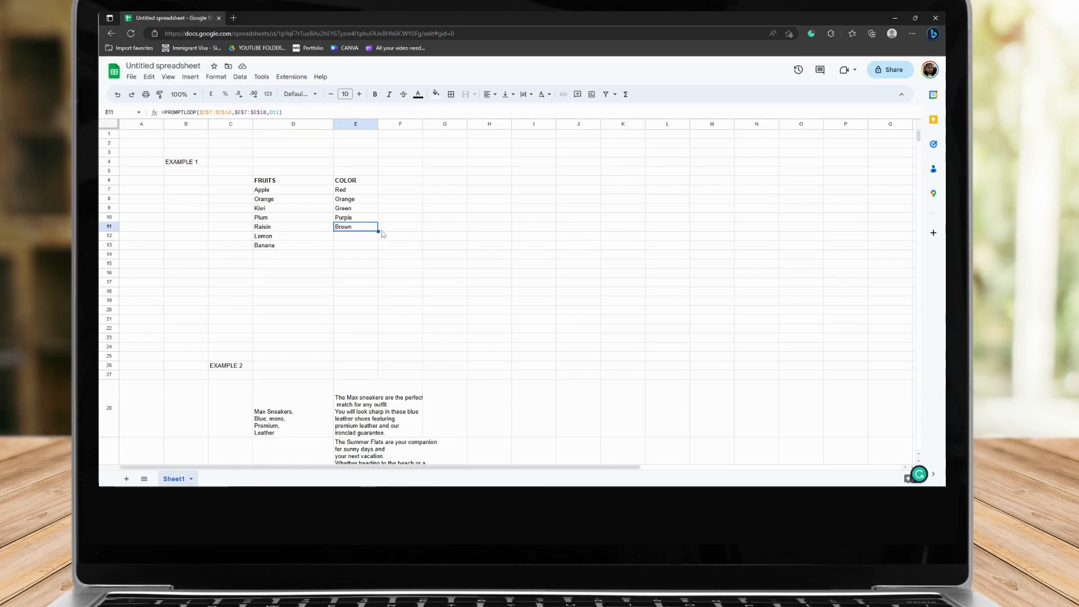
pyautogui.moveTo(378, 231); pyautogui.dragTo(378, 248)
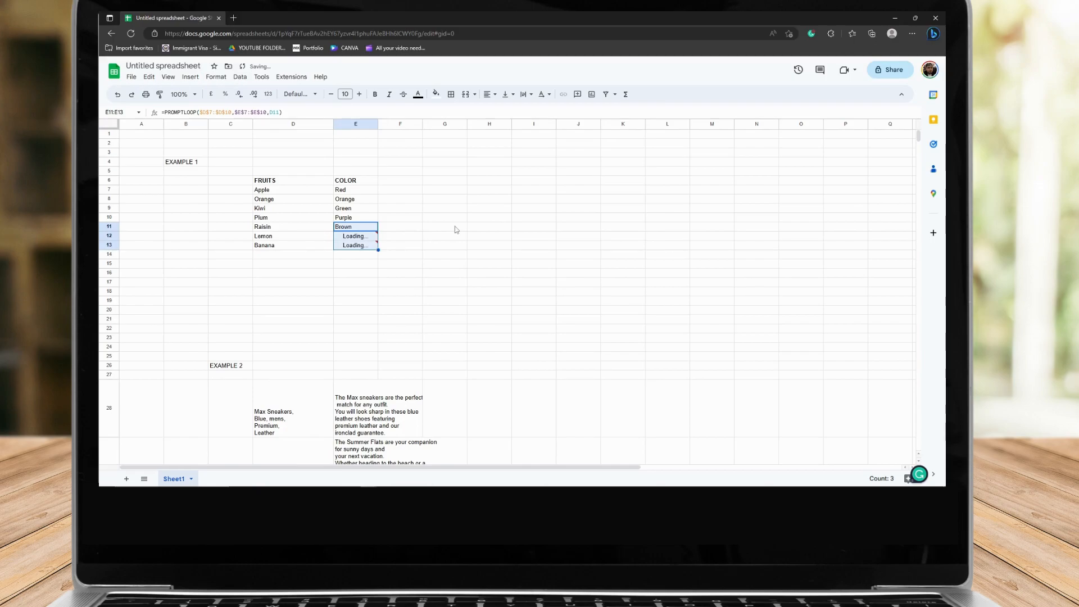
# Check the generated colours for Lemon and Banana and select the Example 1 block B4:E13
pyautogui.click(290, 238)
pyautogui.click(351, 238)
pyautogui.click(355, 246)
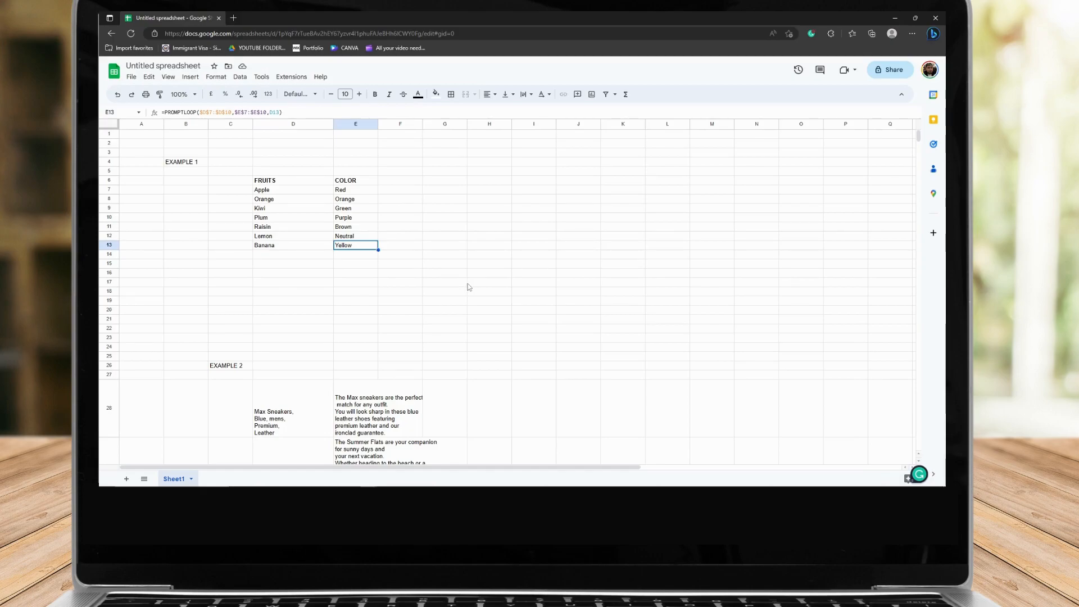
pyautogui.scroll(-2, 431, 255)
pyautogui.scroll(2, 431, 255)
pyautogui.moveTo(190, 161); pyautogui.dragTo(365, 245)
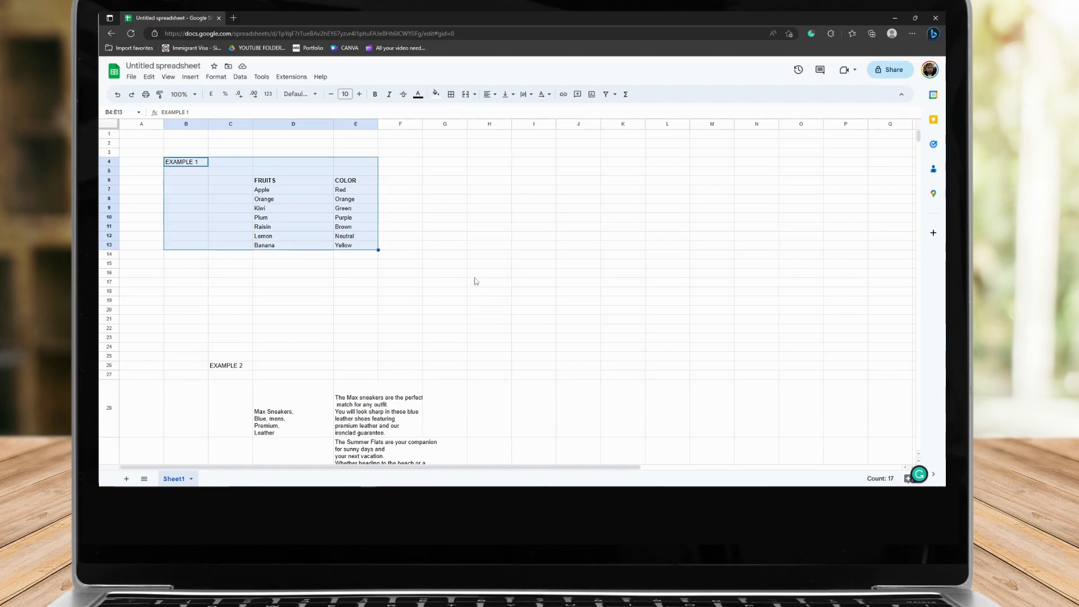
# Examine the Example 2 footwear keywords and their product descriptions in rows 28 to 31
pyautogui.scroll(-2, 498, 263)
pyautogui.scroll(-4, 498, 261)
pyautogui.moveTo(259, 181); pyautogui.dragTo(410, 349)
pyautogui.click(498, 338)
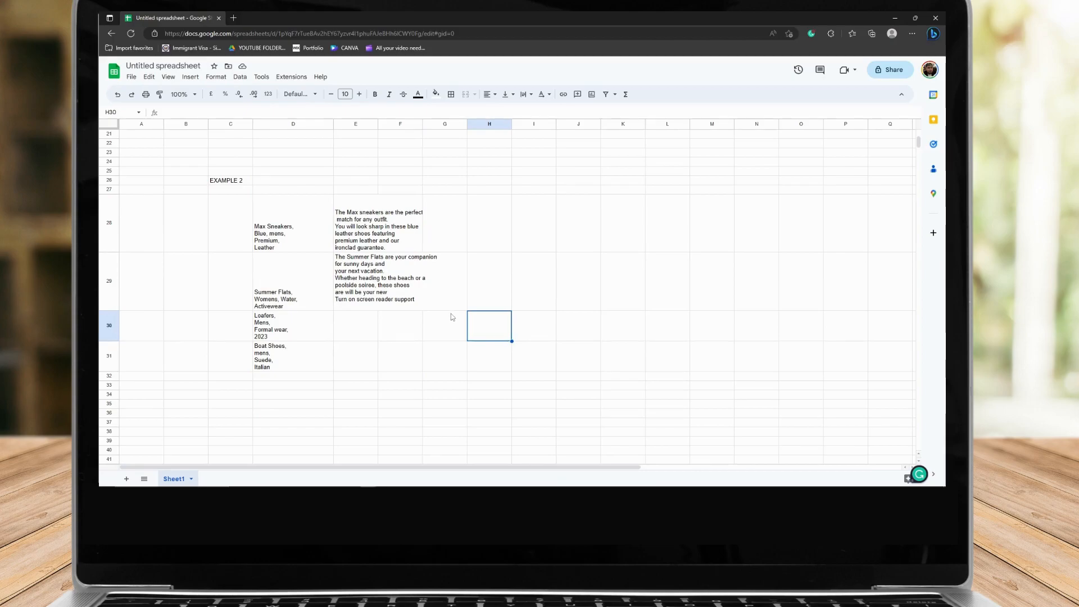
pyautogui.click(268, 226)
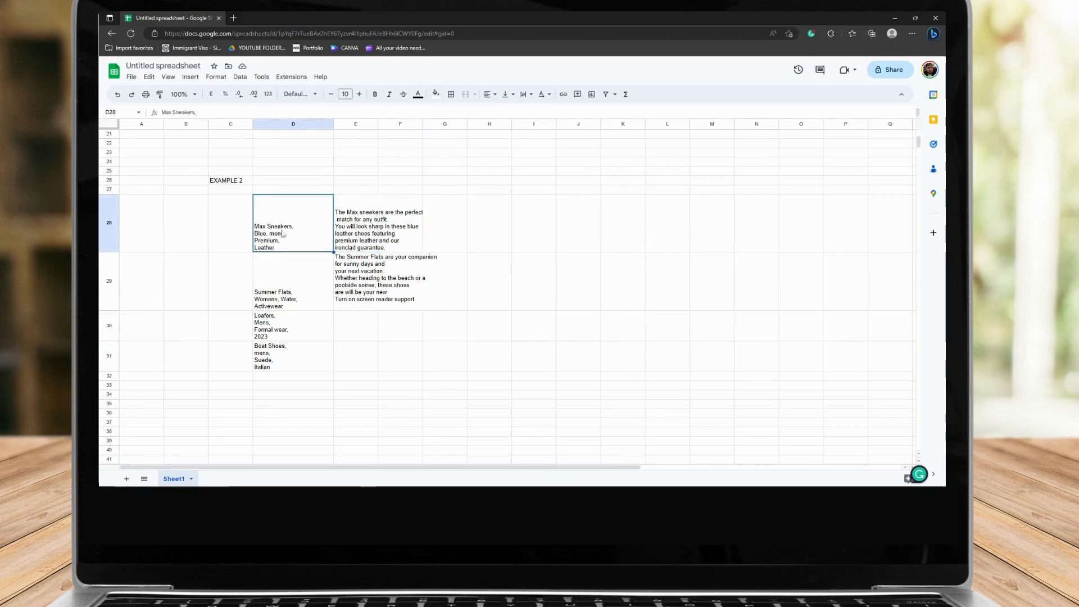
pyautogui.click(268, 286)
pyautogui.click(362, 279)
pyautogui.click(284, 324)
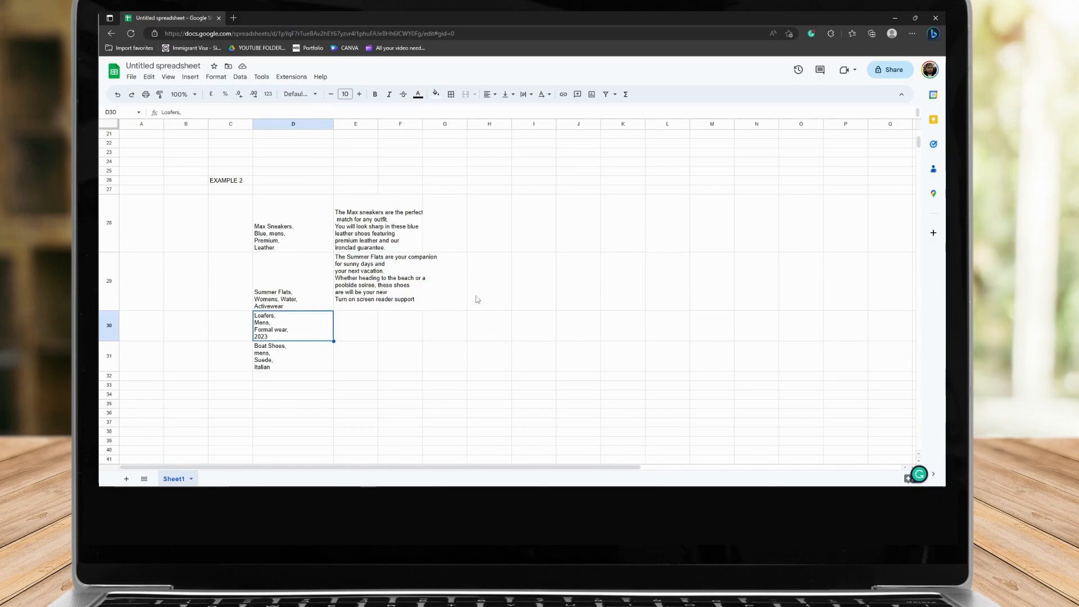
pyautogui.click(444, 225)
pyautogui.click(278, 224)
# Enter the column headers BRANDS in D27 and DESCRIPTION in E27
pyautogui.click(285, 191)
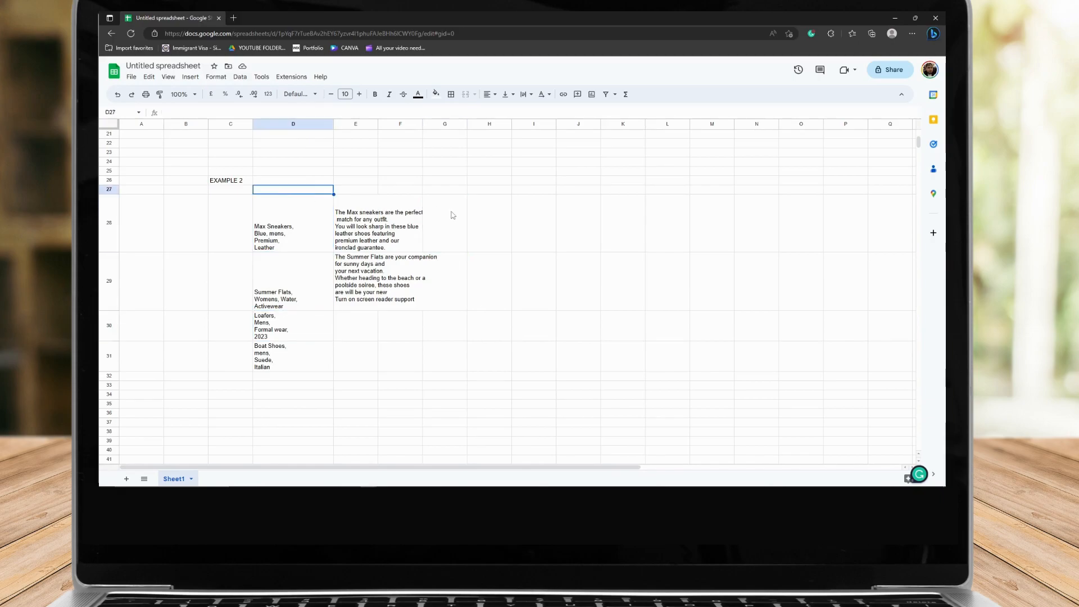
pyautogui.write('BRANDS')
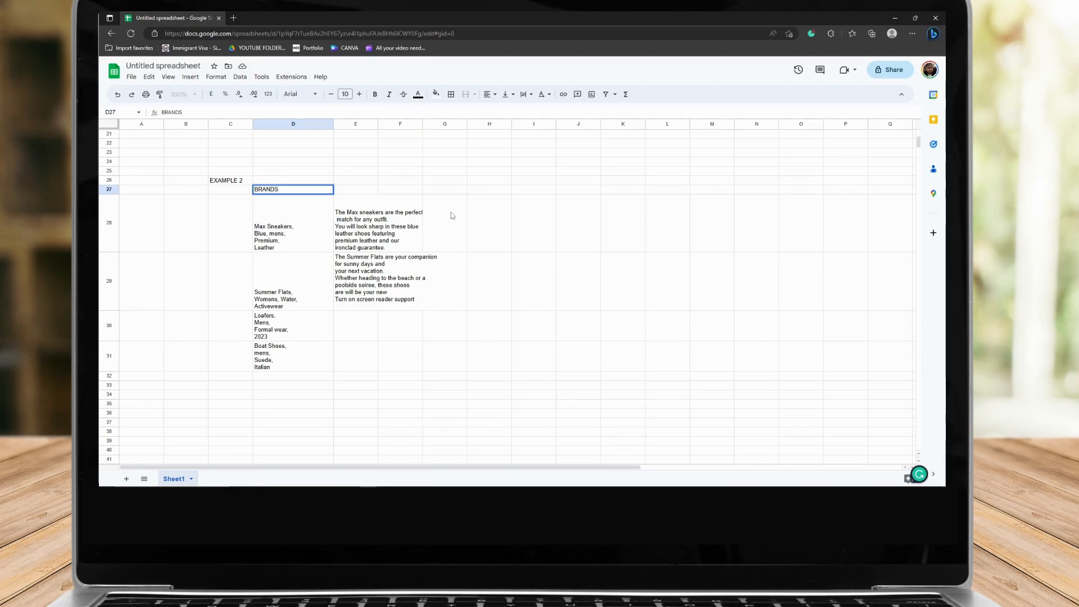
pyautogui.press('Tab')
pyautogui.write('DESCRIPTION')
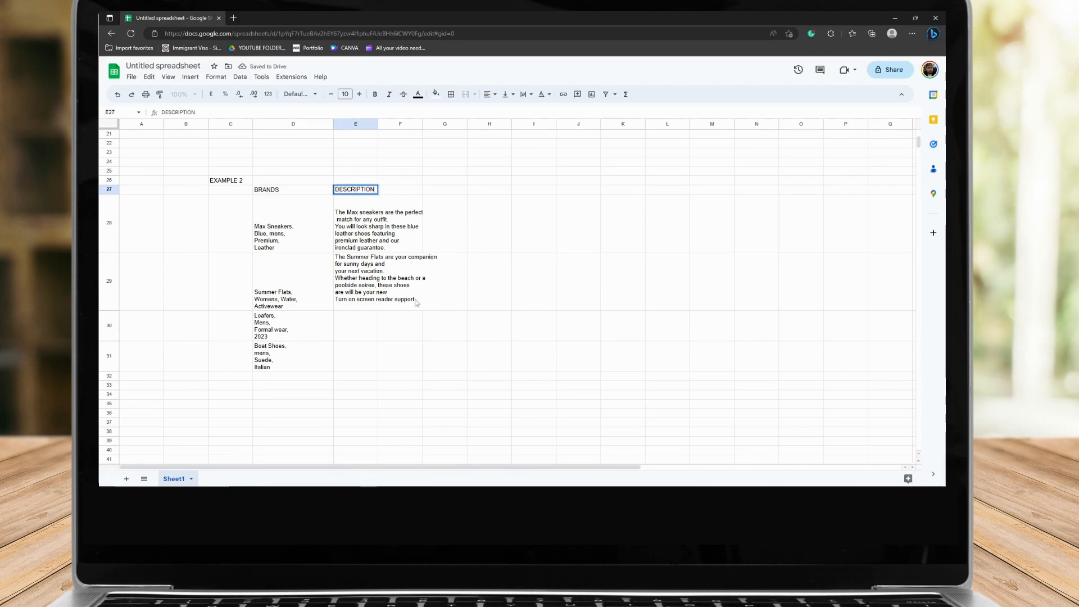
# Review the keyword and description cells of the first two Example 2 products
pyautogui.click(366, 315)
pyautogui.click(291, 213)
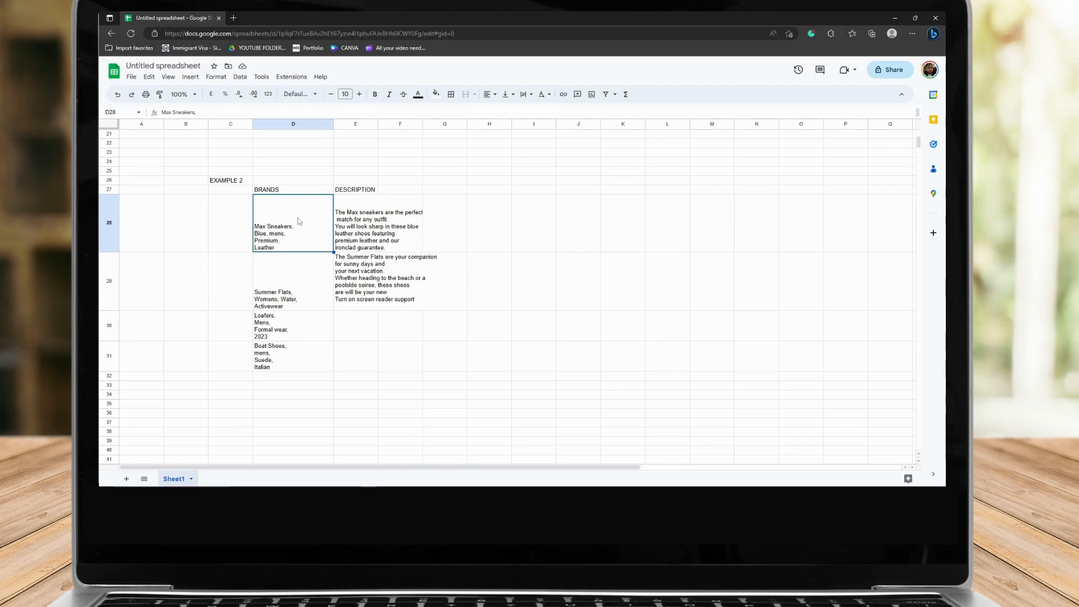
pyautogui.click(354, 214)
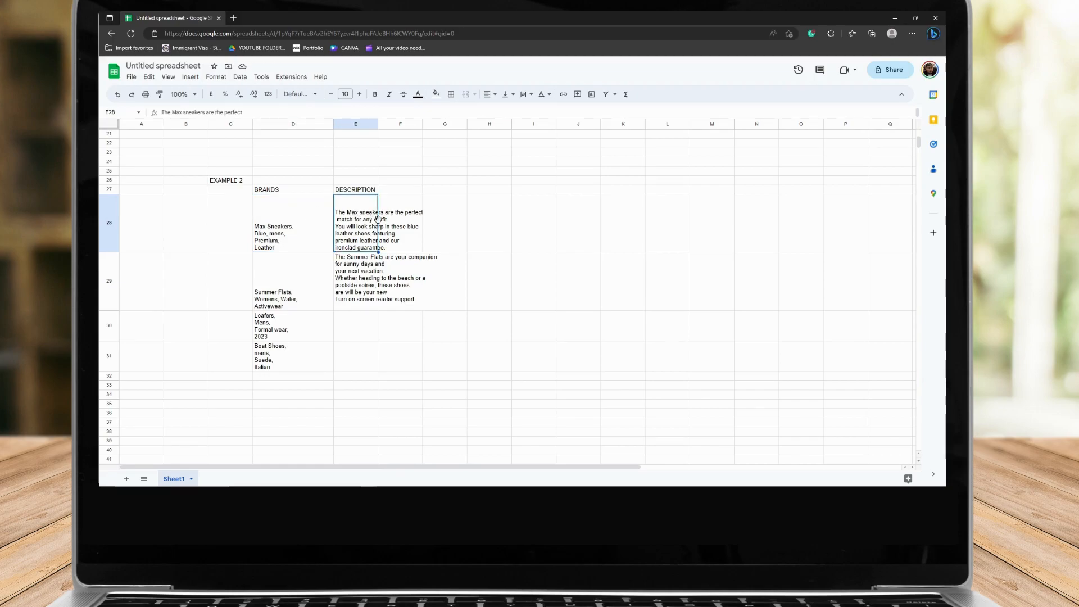
pyautogui.click(396, 224)
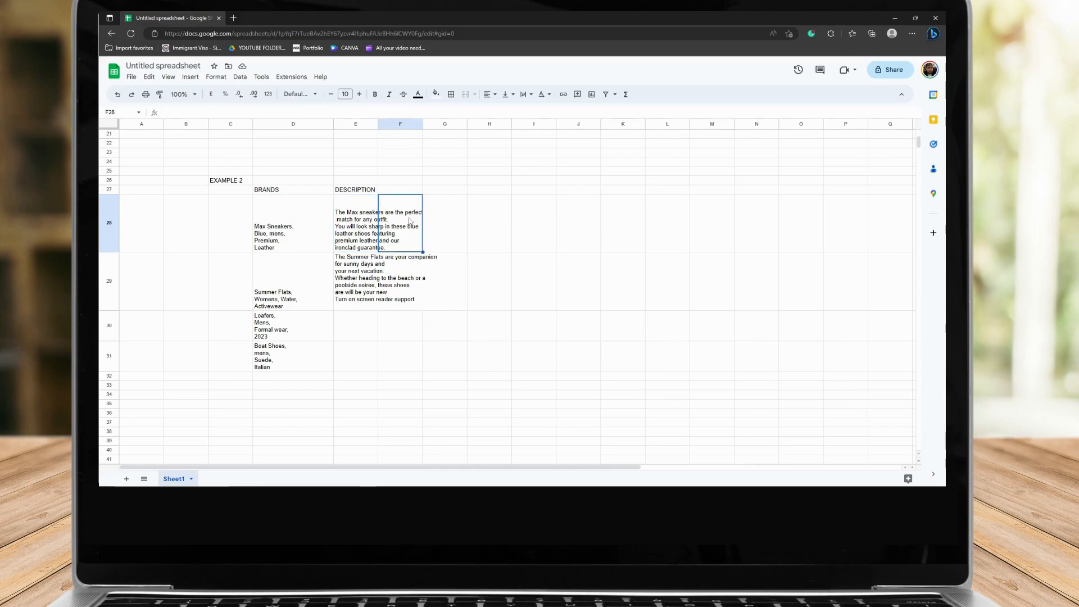
pyautogui.click(351, 247)
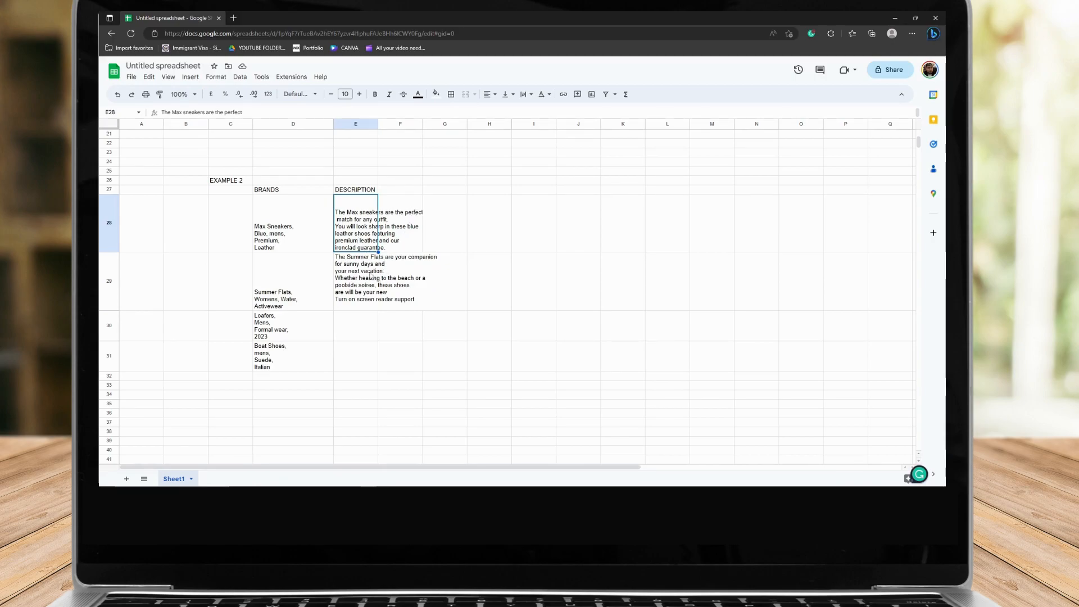
pyautogui.click(296, 217)
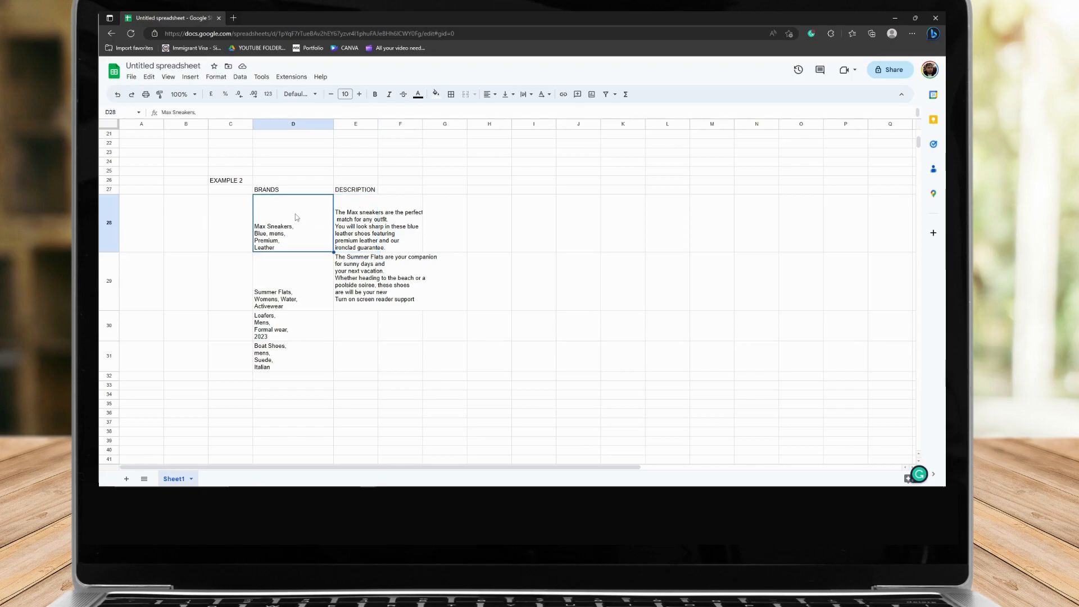
pyautogui.click(278, 296)
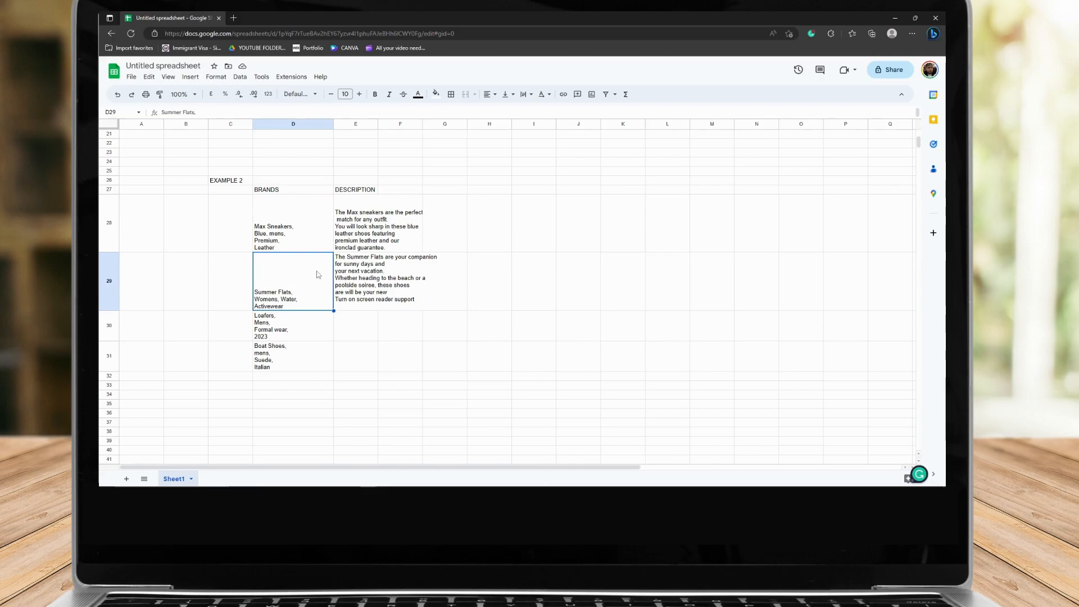
pyautogui.click(377, 276)
# Rename the D27 header to FOOTWEAR
pyautogui.click(283, 290)
pyautogui.click(274, 190)
pyautogui.write('FOOTWEAR')
# Delete the trailing 'Turn on screen reader support' line from the Summer Flats description in E29
pyautogui.click(355, 349)
pyautogui.click(369, 293)
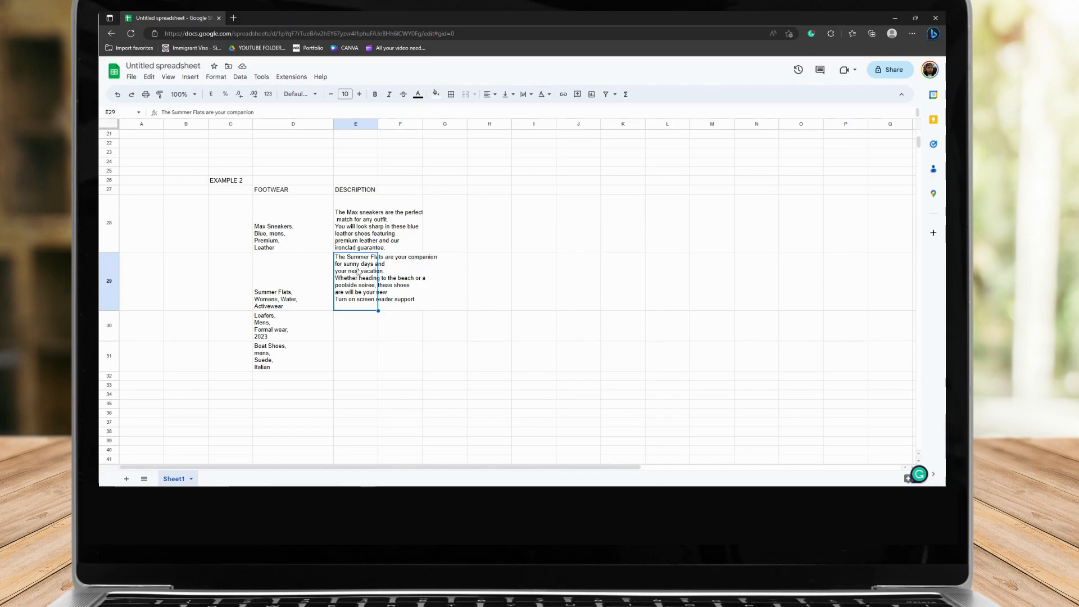
pyautogui.press('Right')
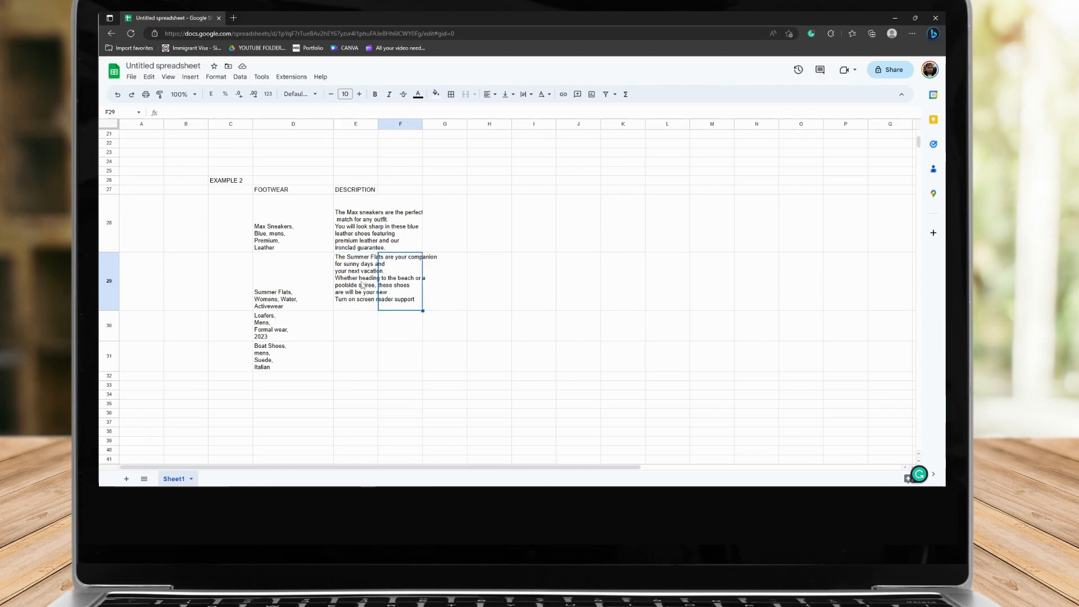
pyautogui.click(445, 289)
pyautogui.click(361, 292)
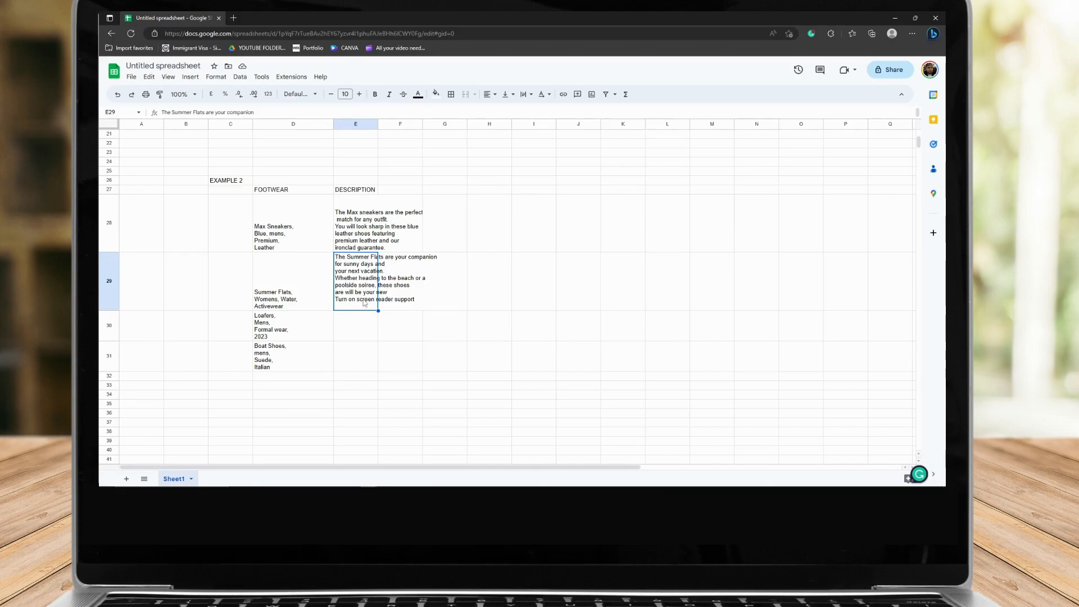
pyautogui.click(362, 334)
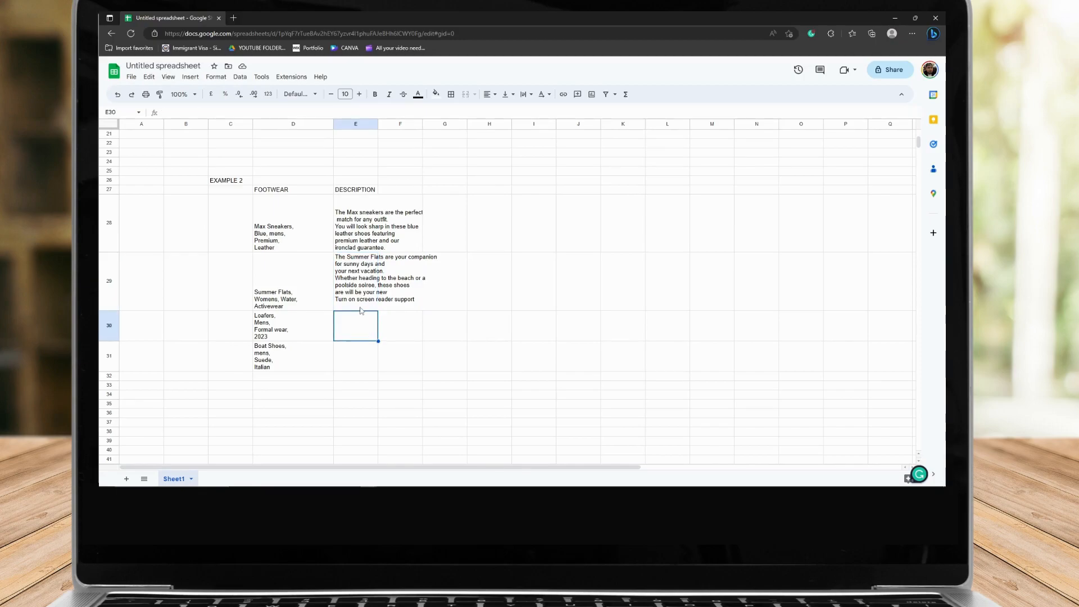
pyautogui.click(361, 304)
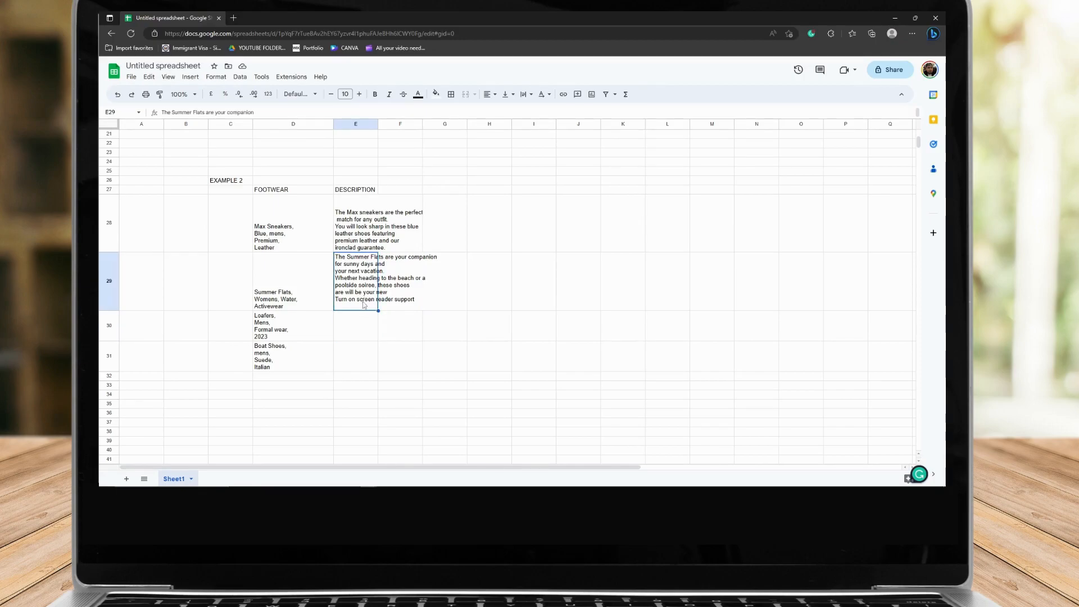
pyautogui.doubleClick(366, 302)
pyautogui.moveTo(415, 297); pyautogui.dragTo(335, 297)
pyautogui.press('BackSpace')
pyautogui.press('BackSpace')
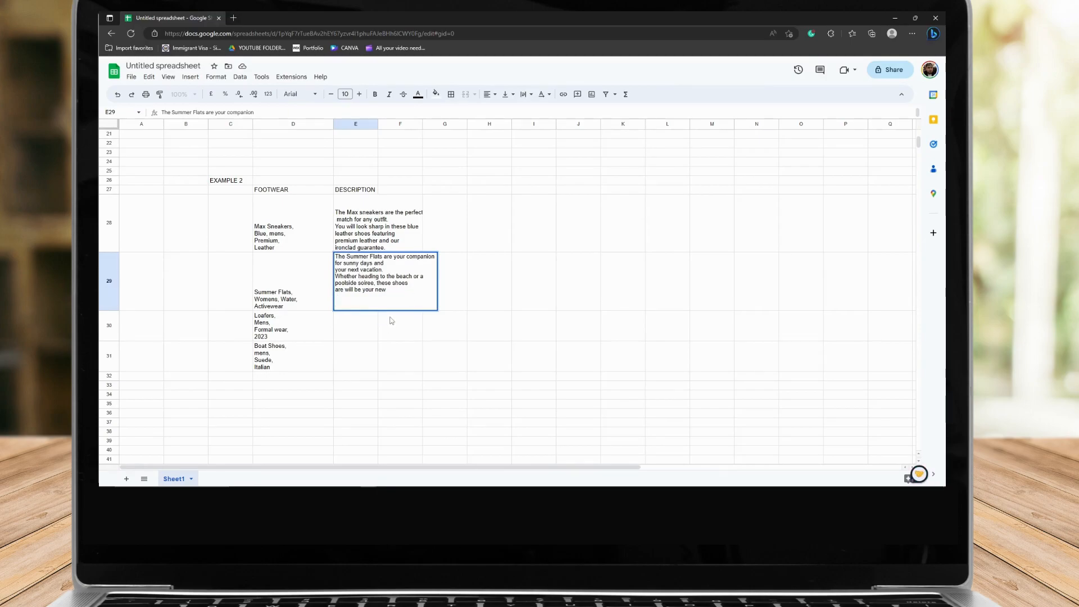
pyautogui.click(364, 281)
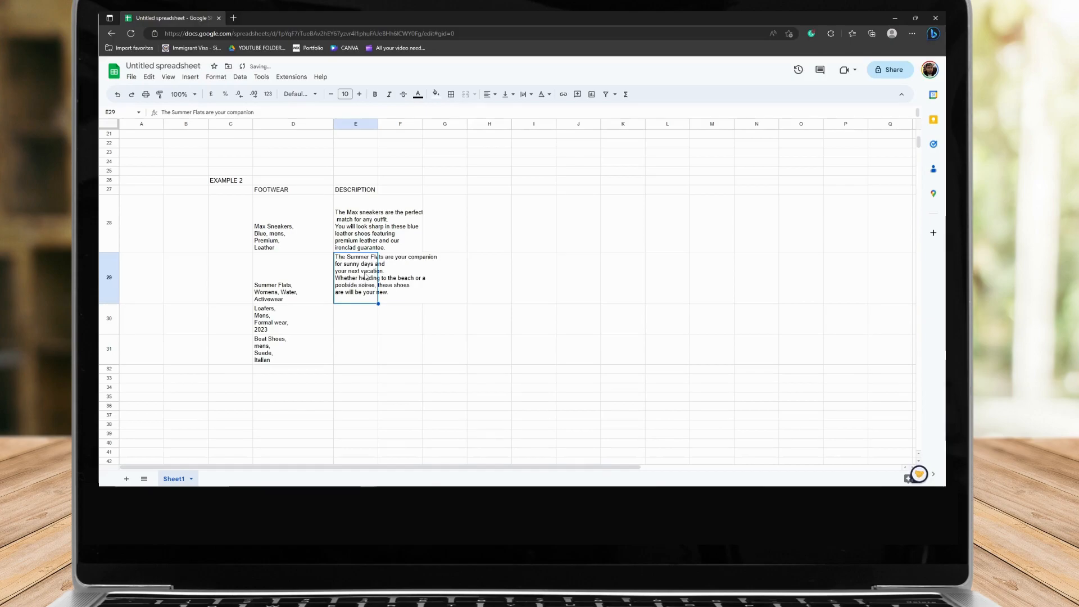
# In E30 start a PROMPTLOOP formula with the absolute input examples range $D$28:$D$29
pyautogui.click(354, 333)
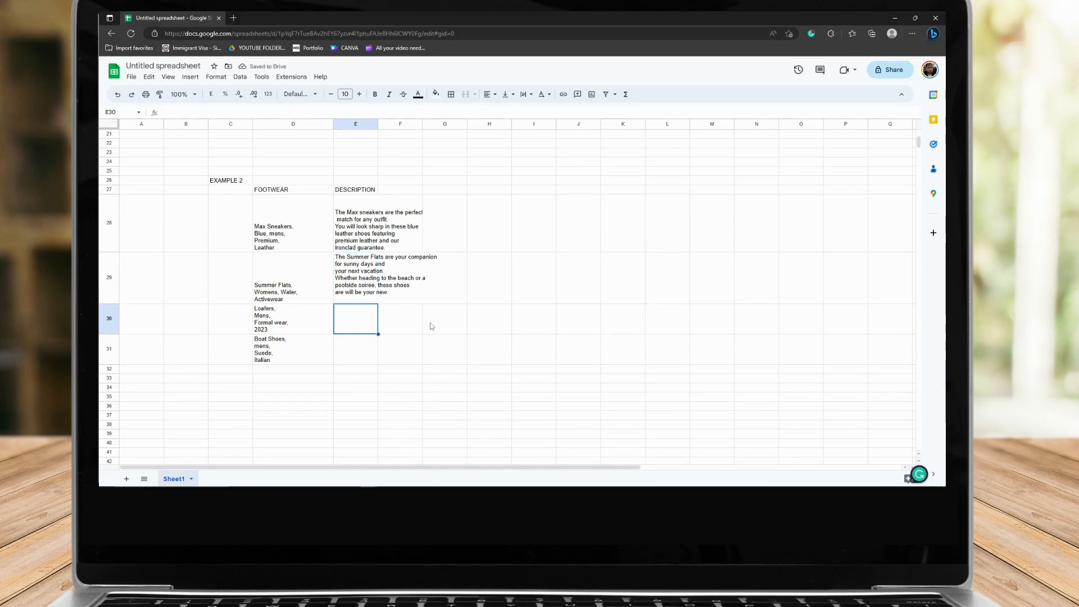
pyautogui.write('=')
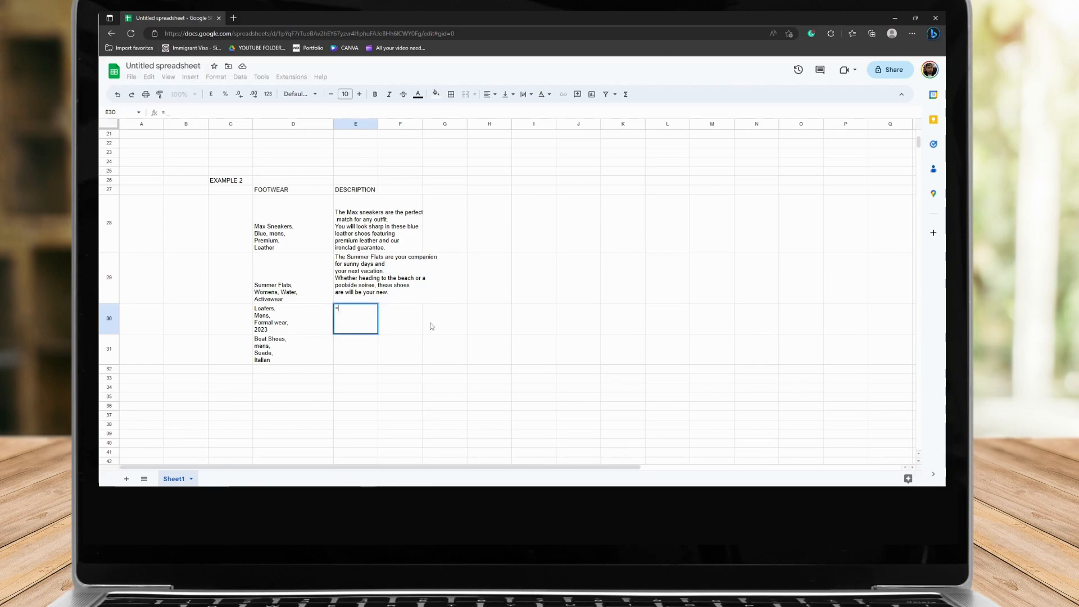
pyautogui.write('promp')
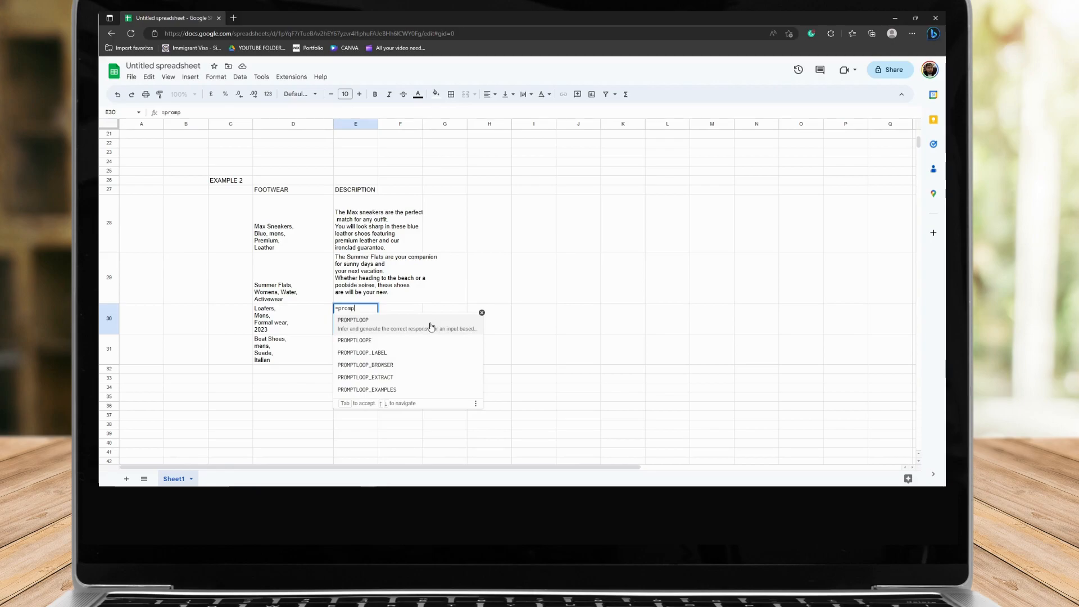
pyautogui.click(431, 326)
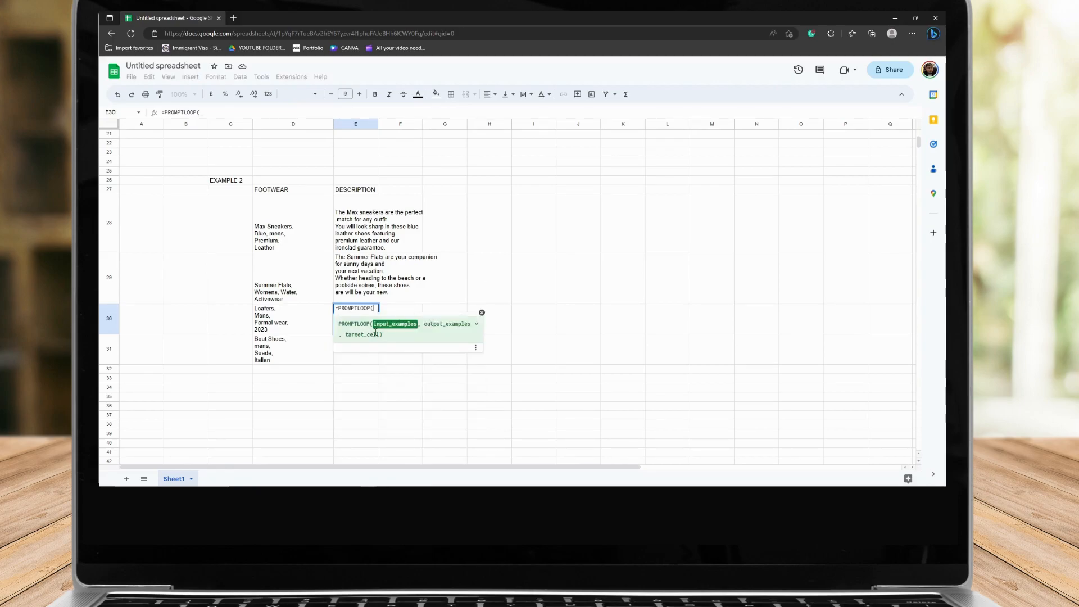
pyautogui.moveTo(280, 228); pyautogui.dragTo(275, 283)
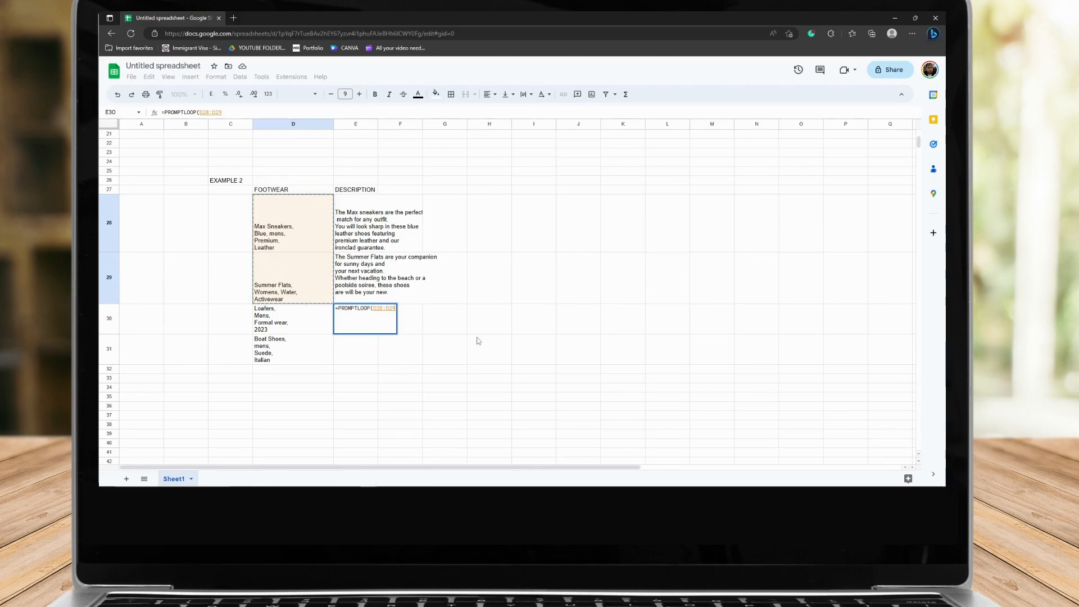
pyautogui.press('F4')
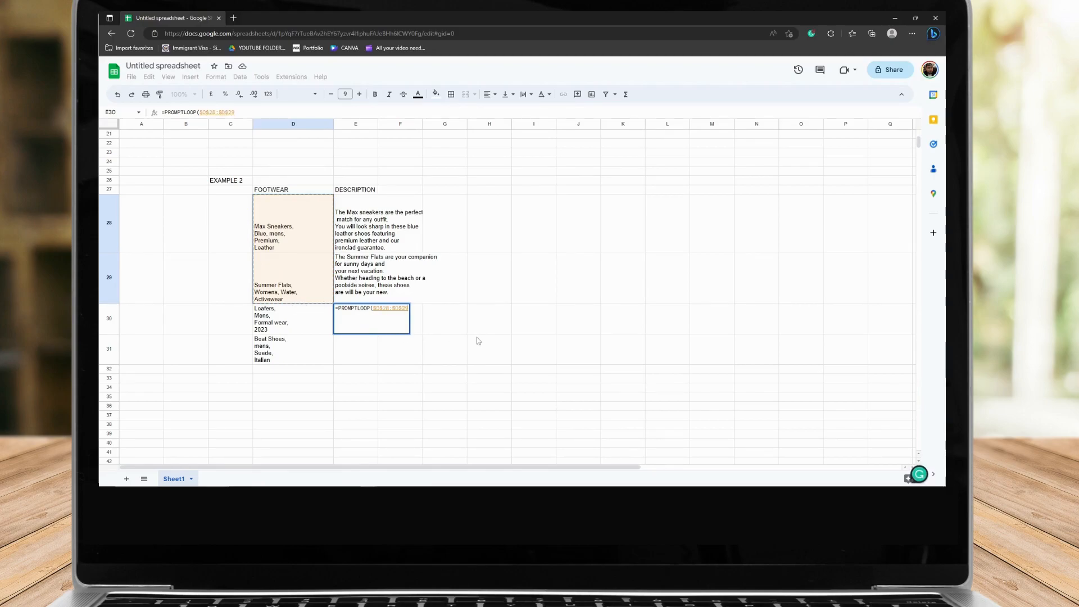
# Add output examples $E$28:$E$29 and target cell D30 to the PROMPTLOOP formula, enter it and inspect E30
pyautogui.write(',')
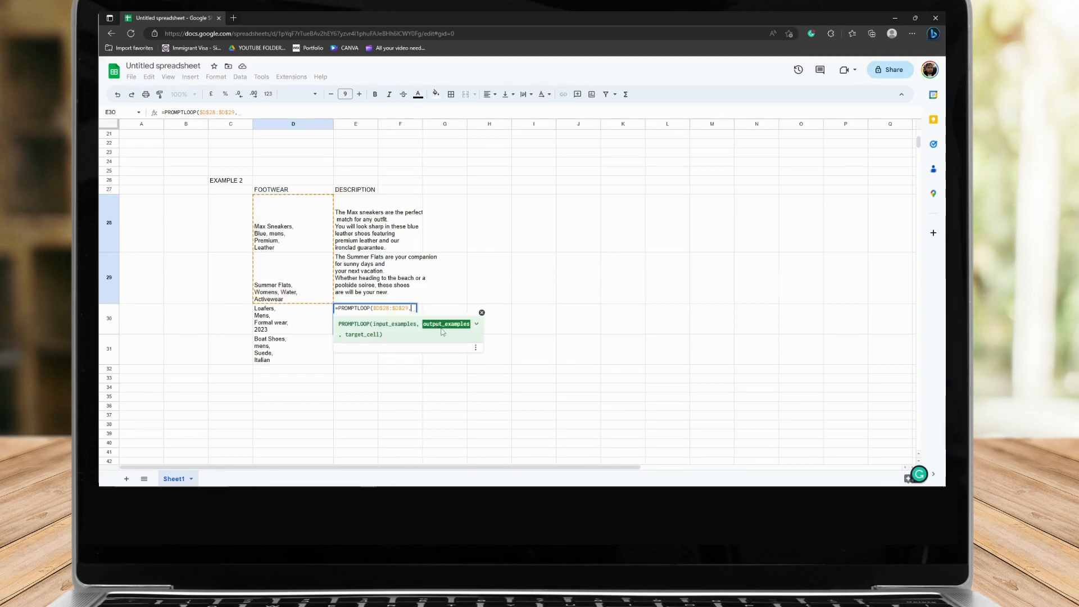
pyautogui.moveTo(358, 213); pyautogui.dragTo(353, 278)
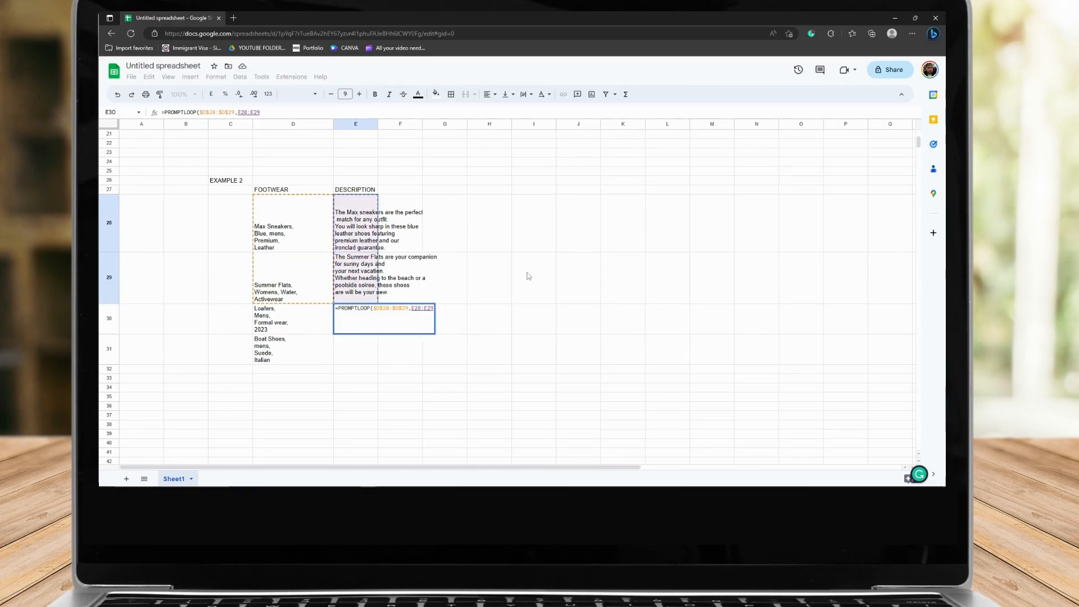
pyautogui.press('F4')
pyautogui.write(',')
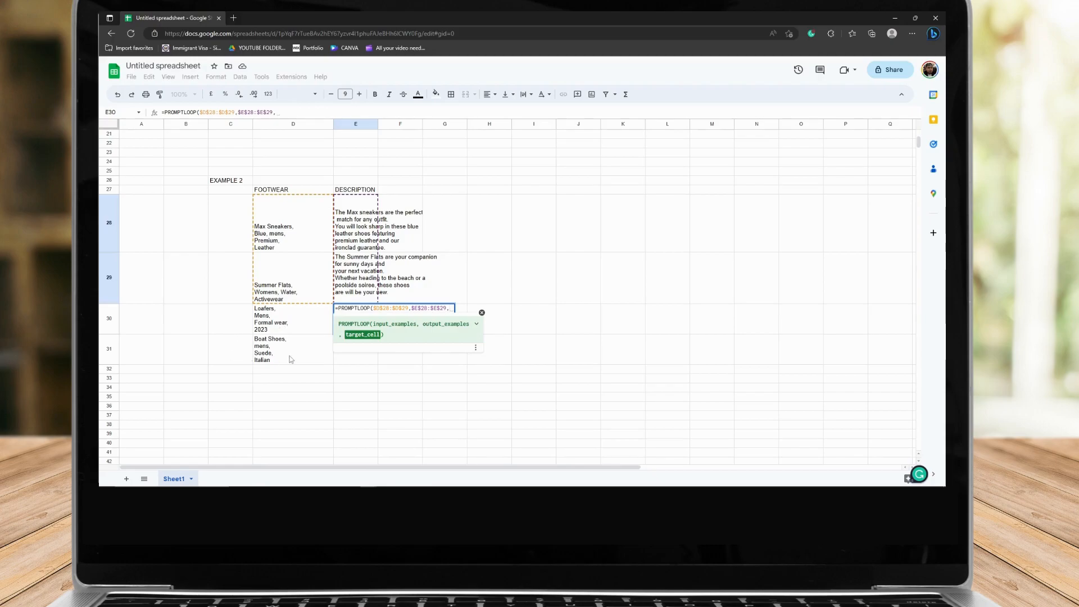
pyautogui.click(285, 319)
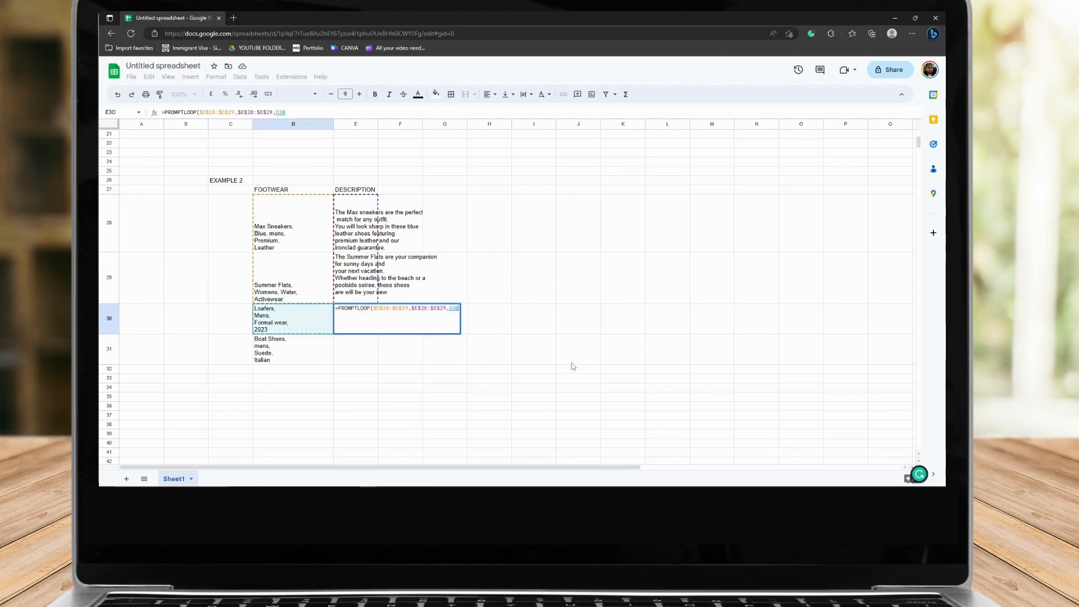
pyautogui.press('Return')
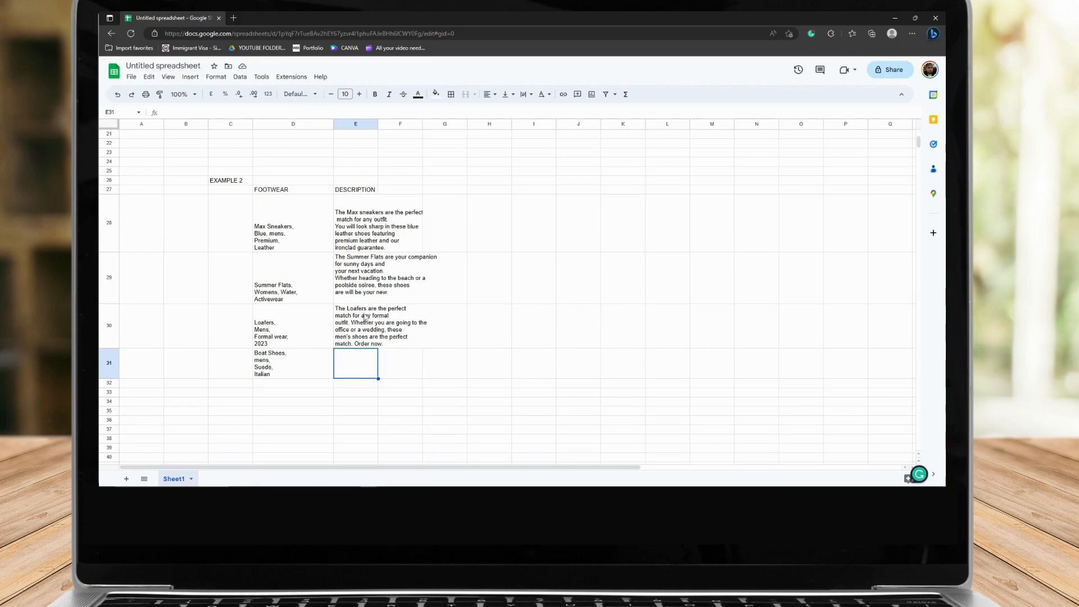
pyautogui.click(371, 337)
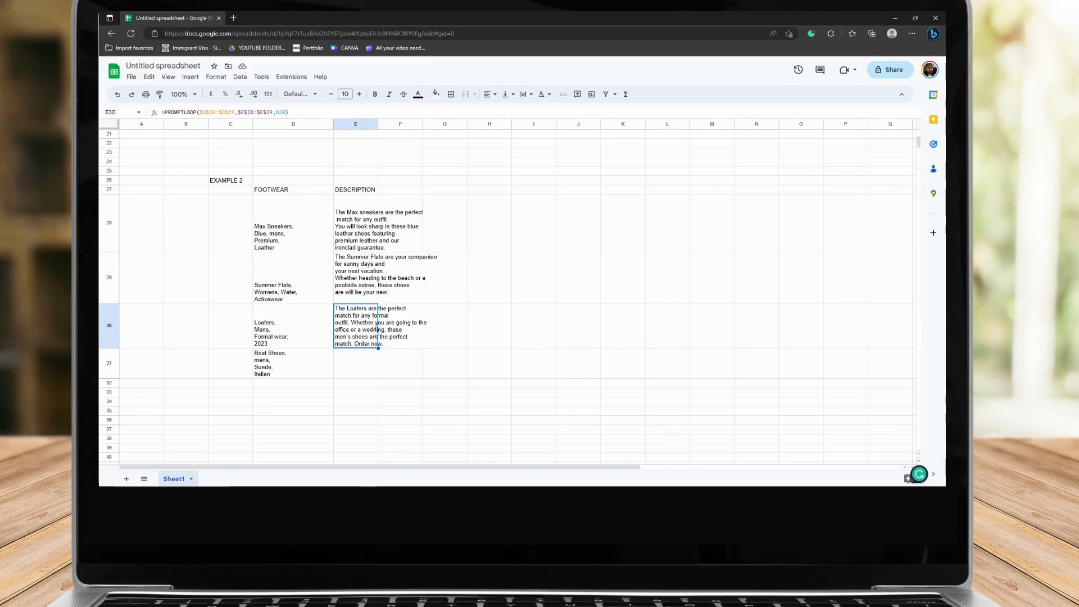
# Fill the PROMPTLOOP formula from E30 down into E31 to generate the Boat Shoes description
pyautogui.click(401, 364)
pyautogui.click(371, 326)
pyautogui.moveTo(378, 348); pyautogui.dragTo(372, 368)
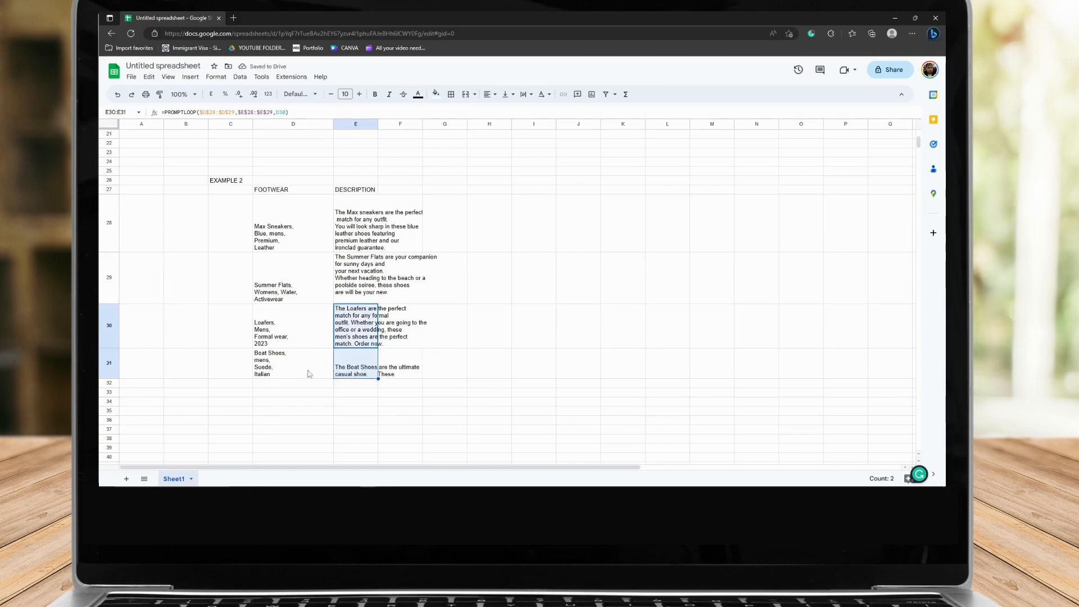
pyautogui.click(367, 368)
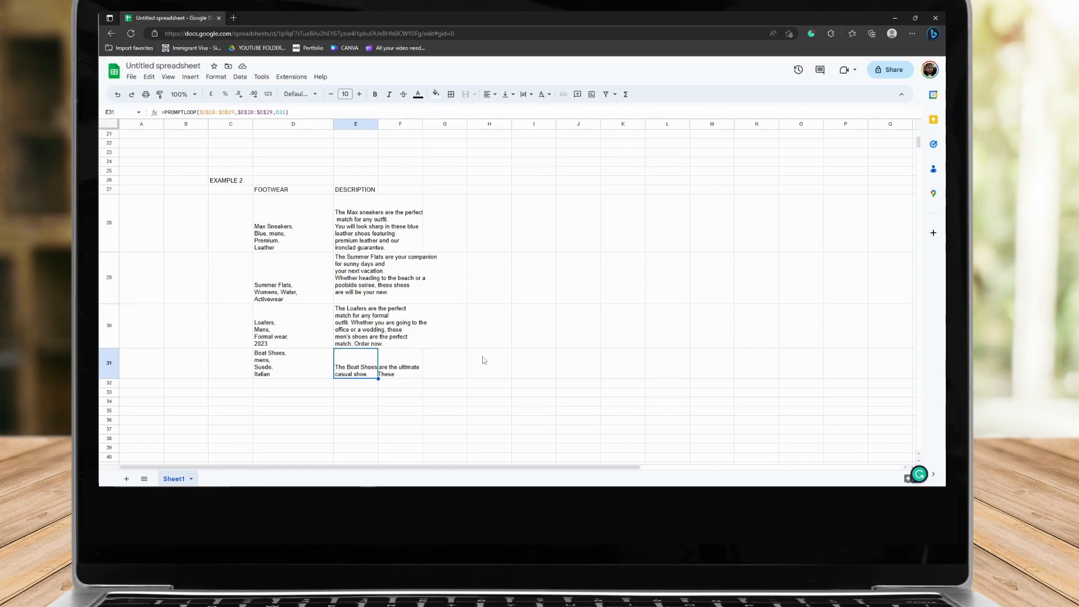
# Make the FOOTWEAR and DESCRIPTION headers in row 27 bold
pyautogui.click(293, 192)
pyautogui.hotkey('ctrl', 'b')
pyautogui.click(364, 191)
pyautogui.hotkey('ctrl', 'b')
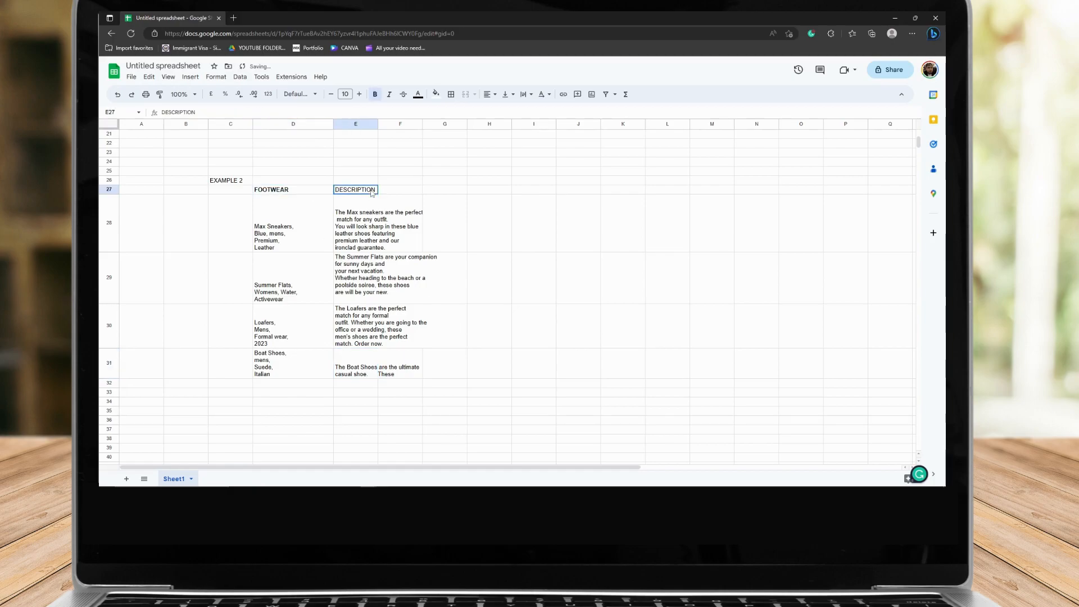
# Scroll through the sheet to review both examples and the footwear entries in D28 to D30
pyautogui.scroll(6, 480, 315)
pyautogui.scroll(-8, 483, 314)
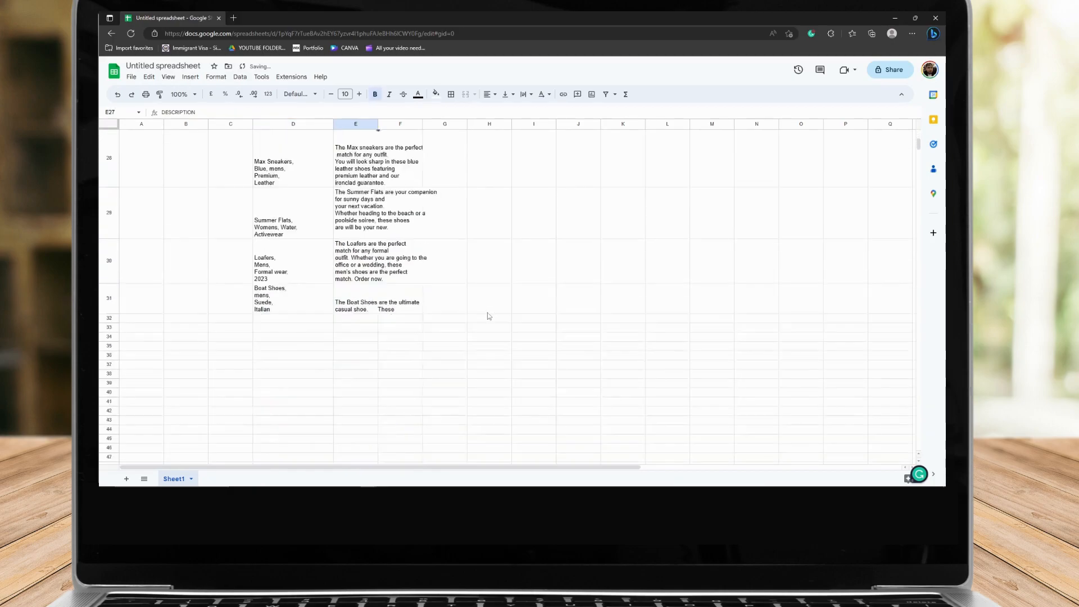
pyautogui.scroll(5, 491, 316)
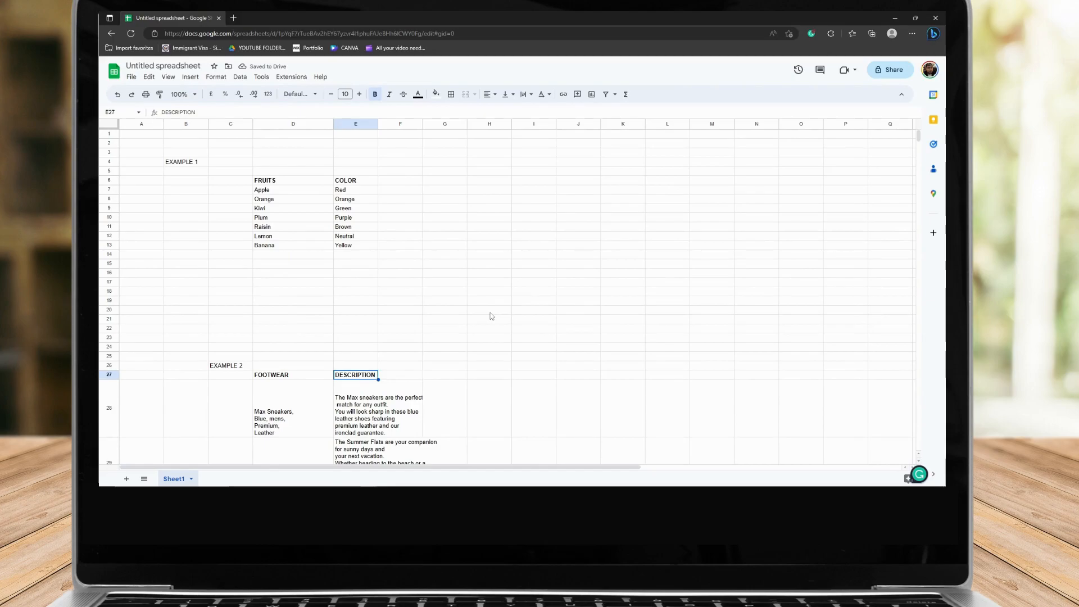
pyautogui.scroll(-4, 484, 360)
pyautogui.click(286, 237)
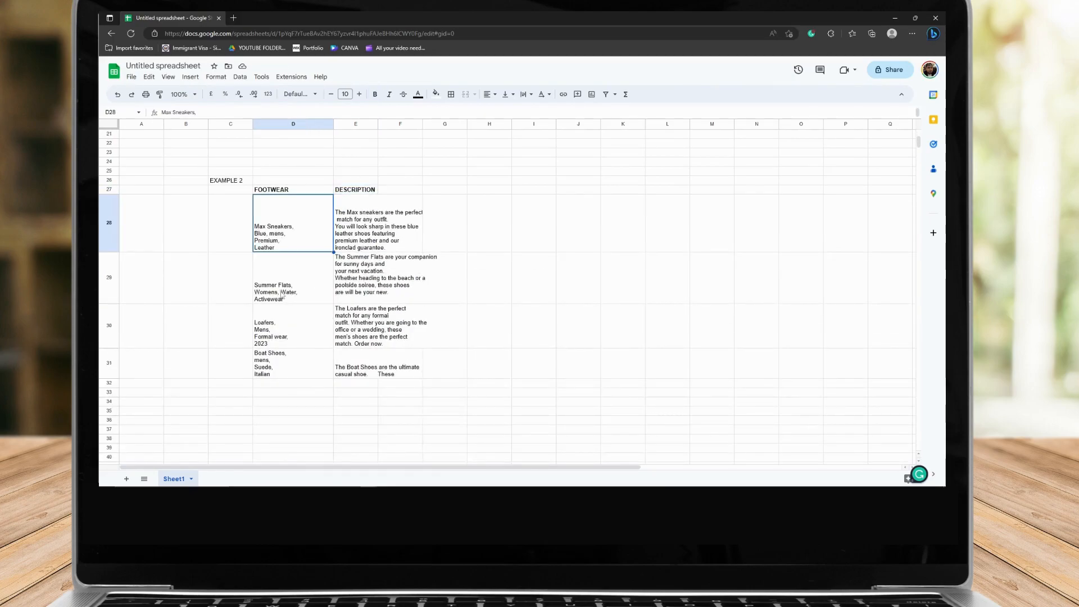
pyautogui.click(285, 287)
pyautogui.click(280, 325)
pyautogui.click(233, 18)
pyautogui.write('goo')
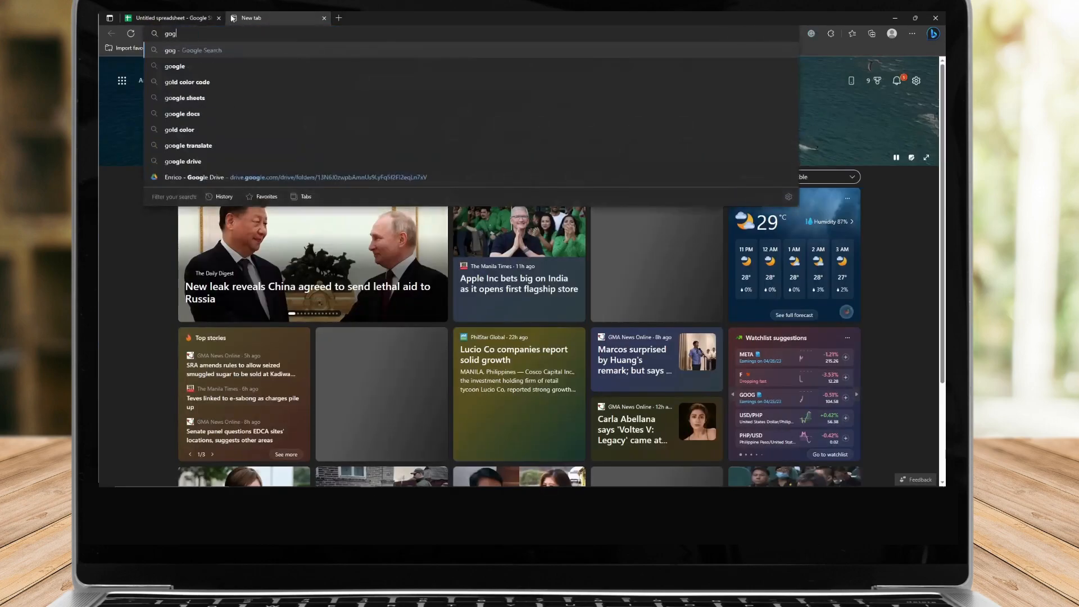
pyautogui.press('BackSpace')
pyautogui.press('BackSpace')
pyautogui.press('BackSpace')
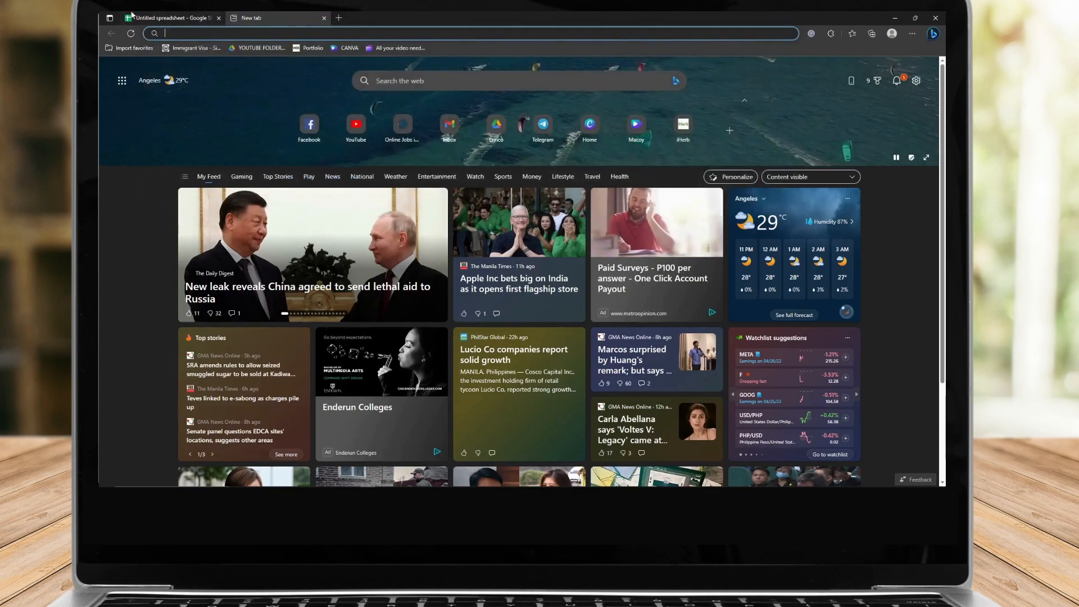
pyautogui.click(198, 18)
pyautogui.moveTo(382, 483)
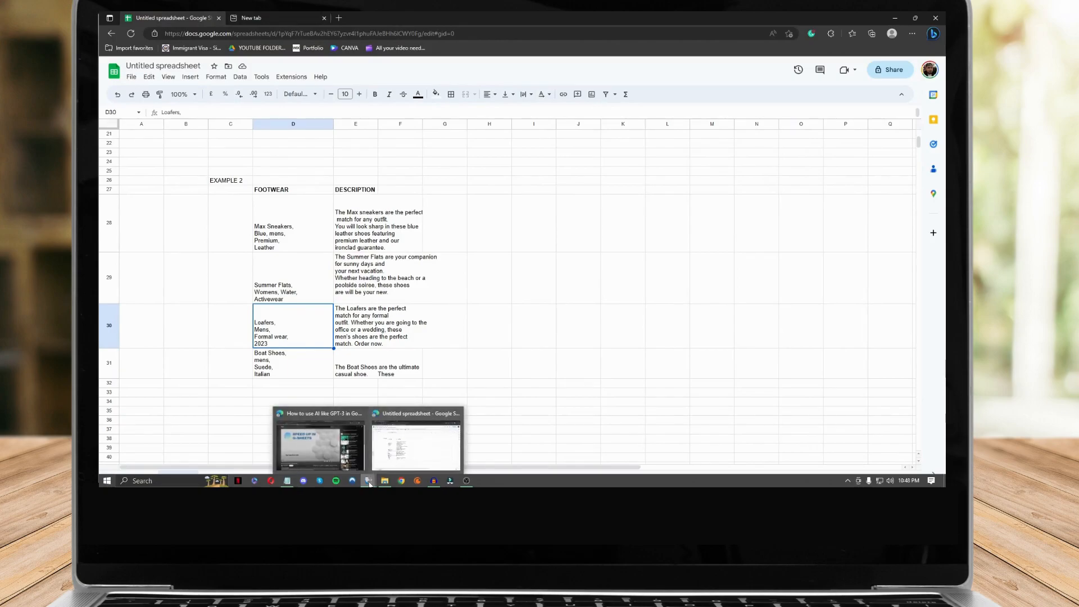
pyautogui.click(448, 482)
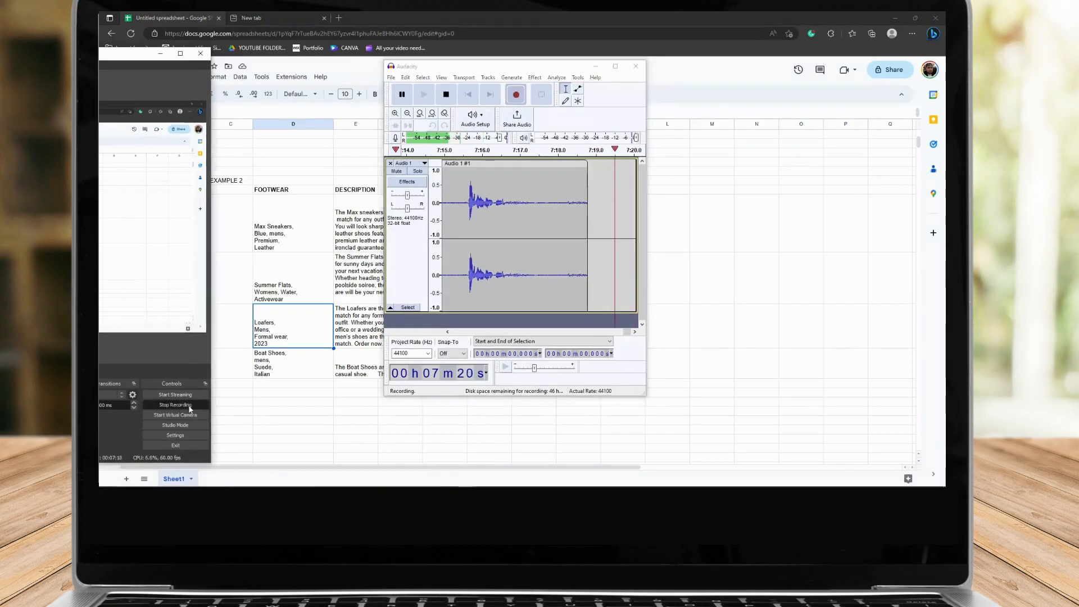